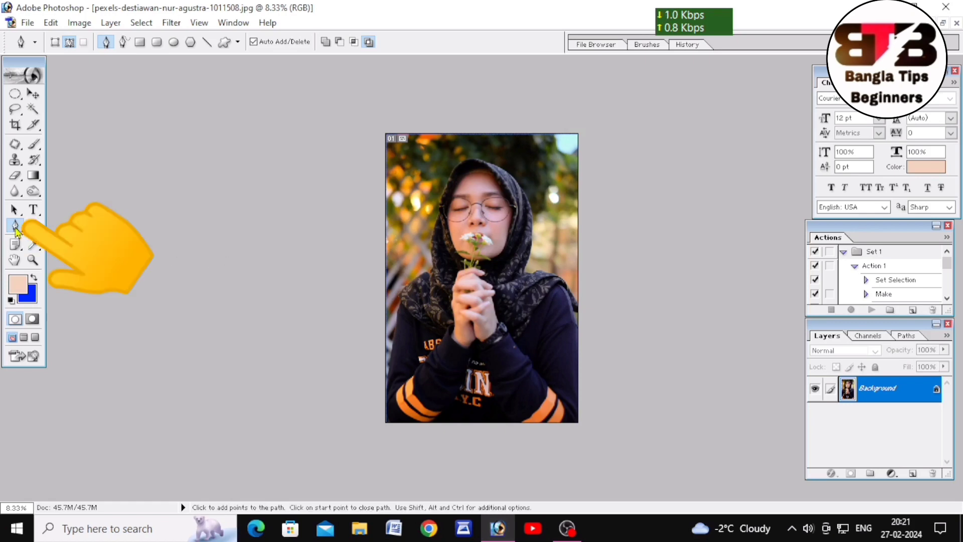
Start a Pen path at the photo's left edge and trace up the outer edge of the woman's sleeve toward the shoulder
scroll(311, 324, "up", 3)
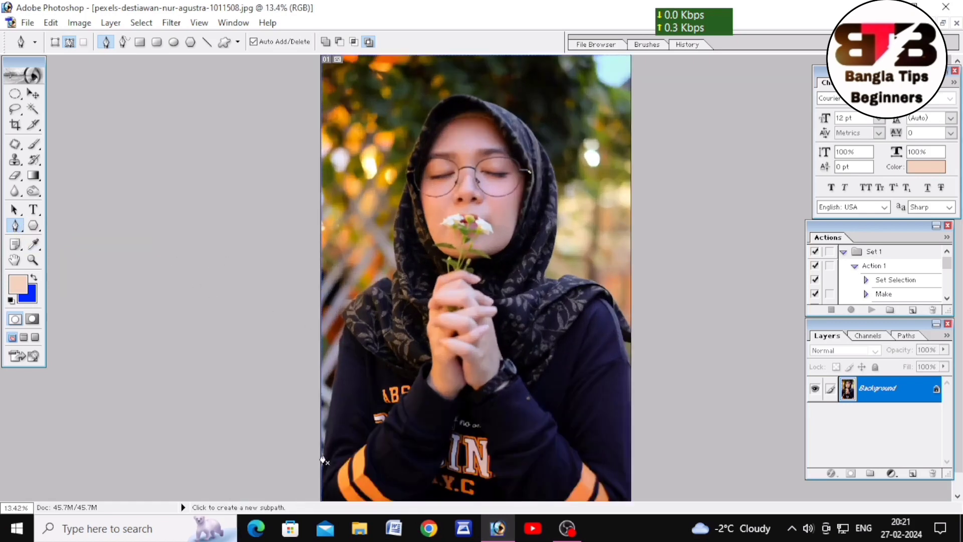
left_click(324, 468)
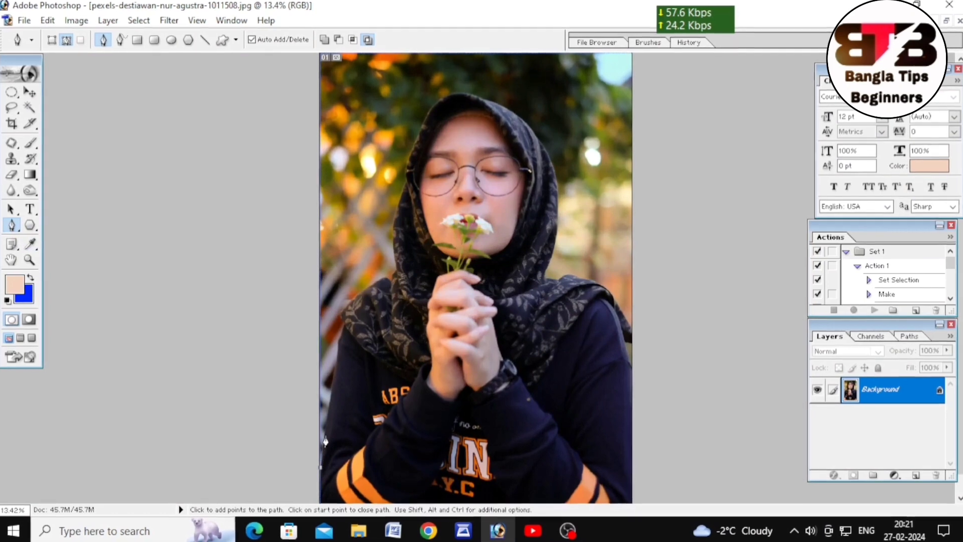
left_click(327, 433)
left_click(330, 407)
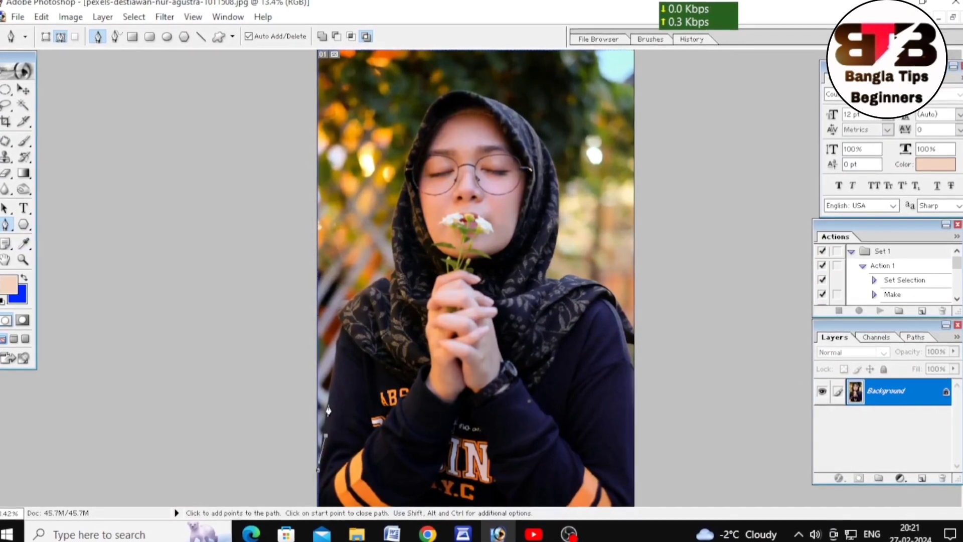
left_click(333, 374)
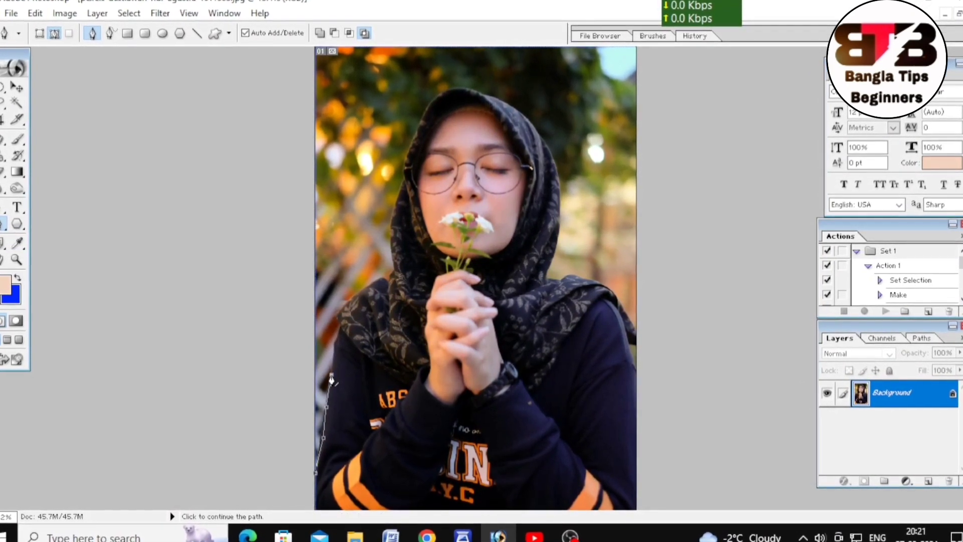
left_click(340, 335)
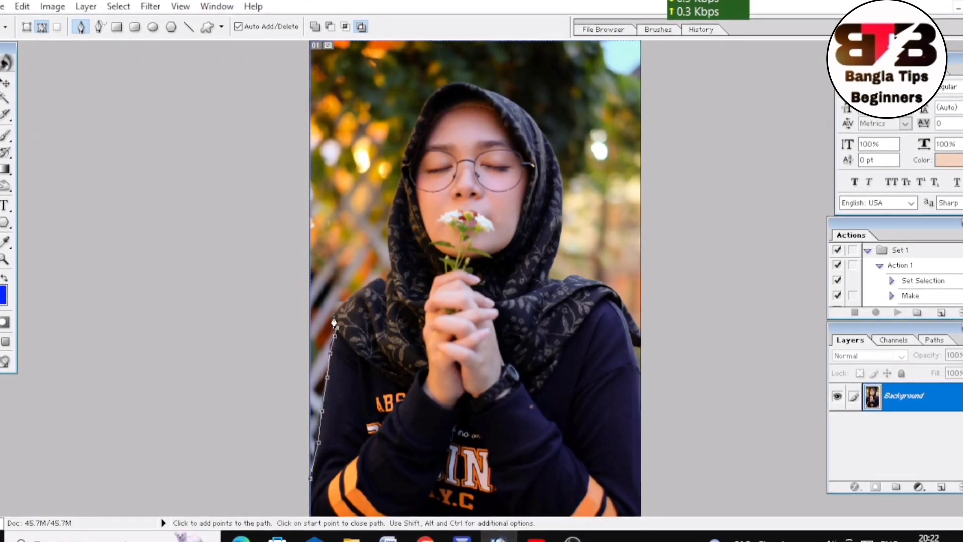
Continue the path along the scarf's outer edge over the left shoulder to where it meets the hood
left_click(337, 316)
left_click(345, 302)
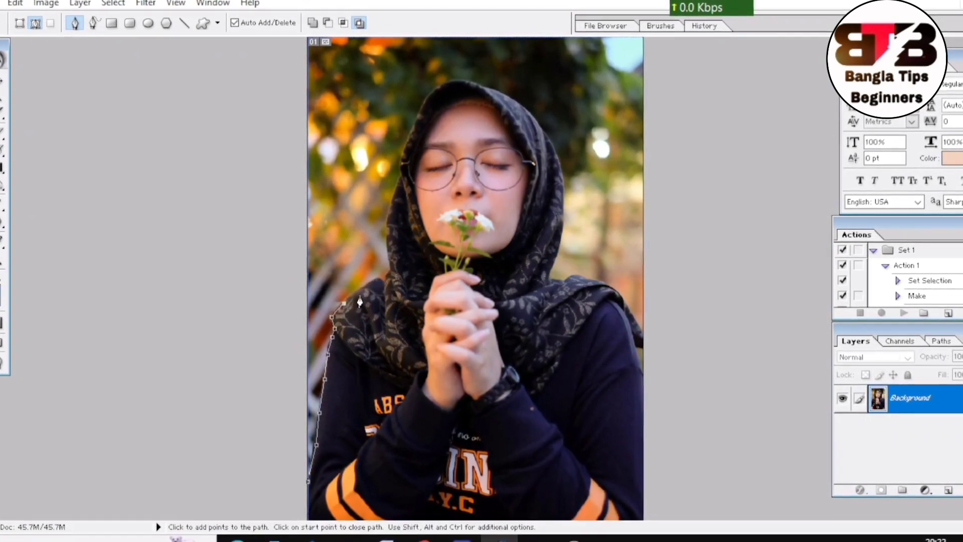
left_click(365, 287)
left_click(377, 280)
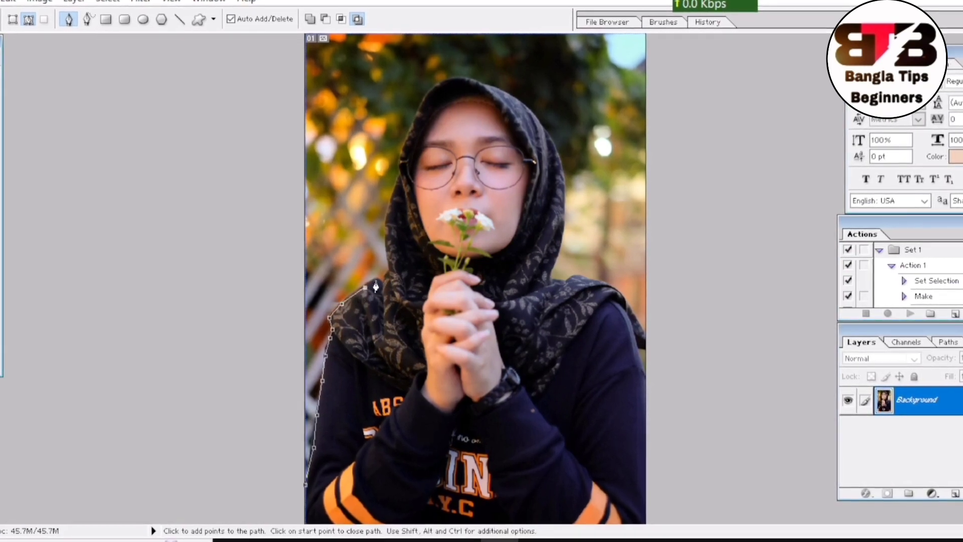
left_click(386, 280)
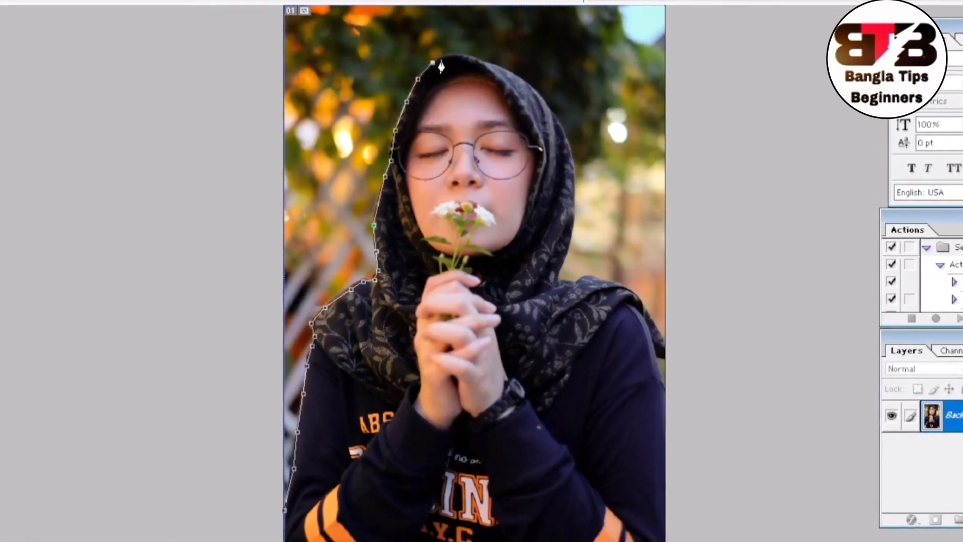
Trace the path over the top of the headscarf and down the right side of the hood
left_click(472, 55)
left_click(493, 63)
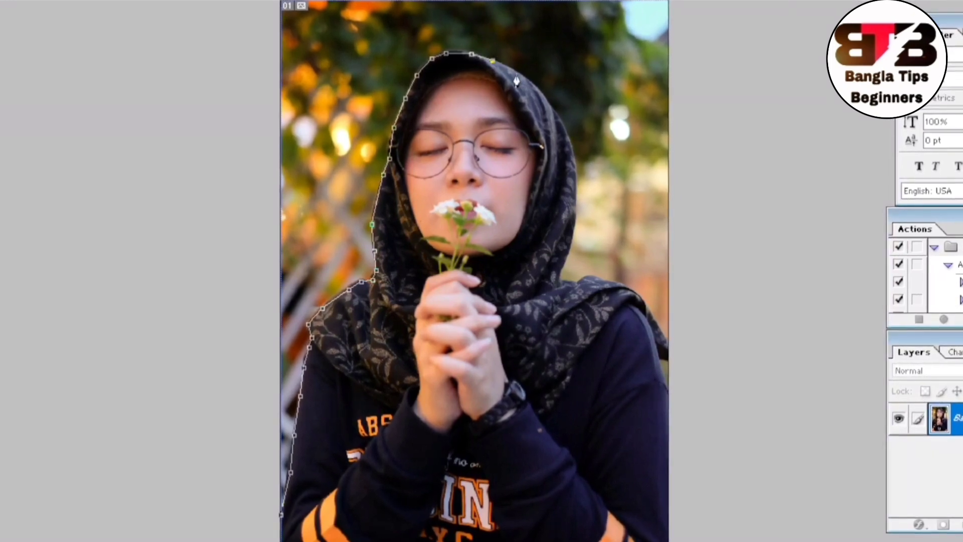
left_click(517, 77)
left_click(547, 100)
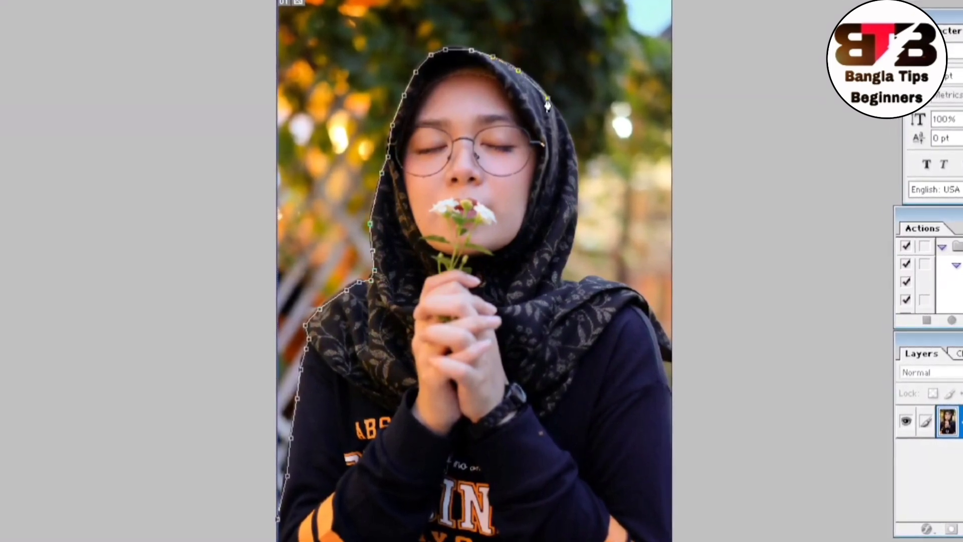
left_click(565, 121)
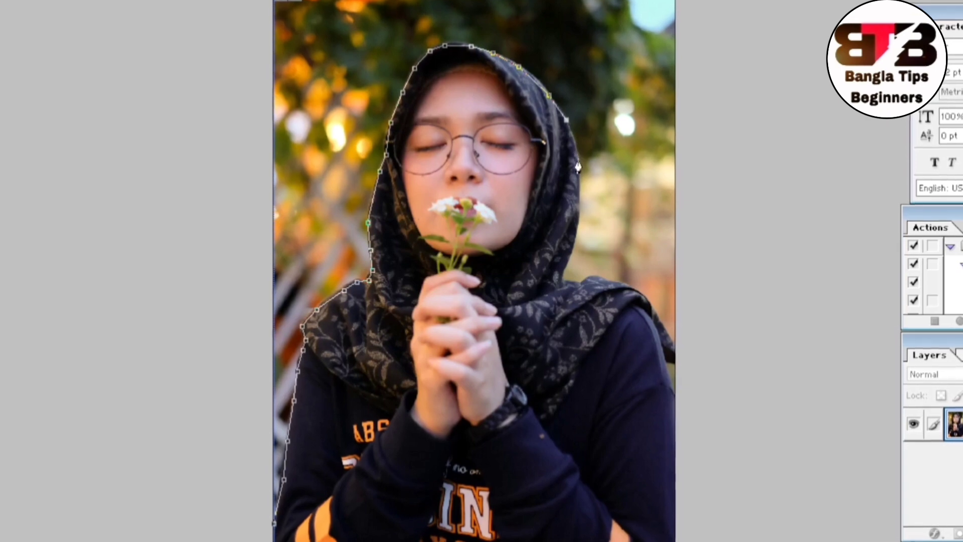
left_click(578, 161)
left_click(582, 197)
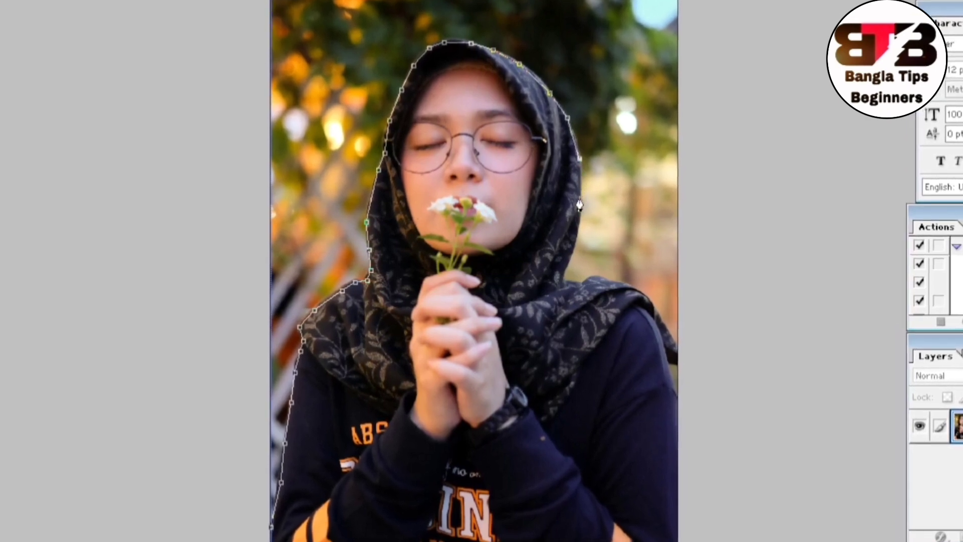
left_click(581, 228)
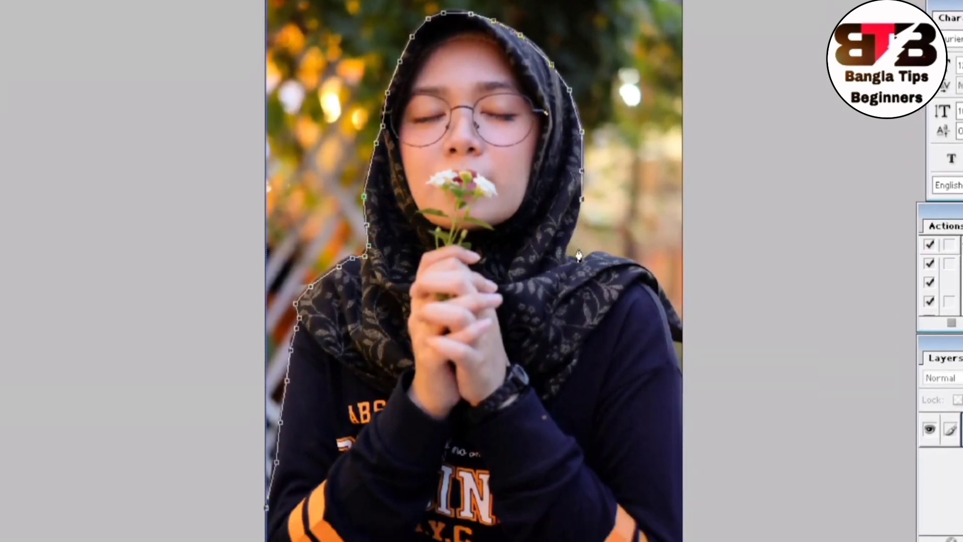
Continue the path from the lower right side of the hood into the neck corner and out along the right shoulder scarf
scroll(579, 235, "down", 1)
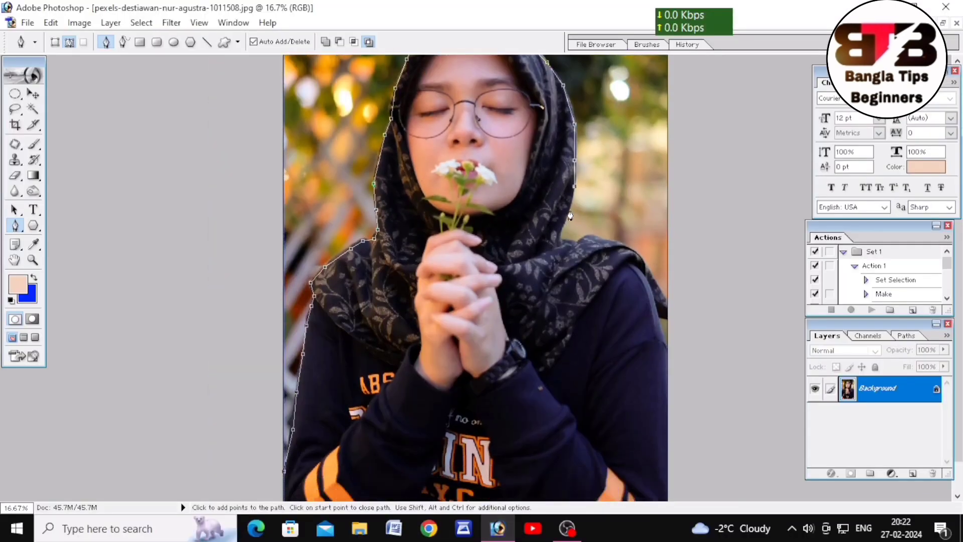
left_click(571, 210)
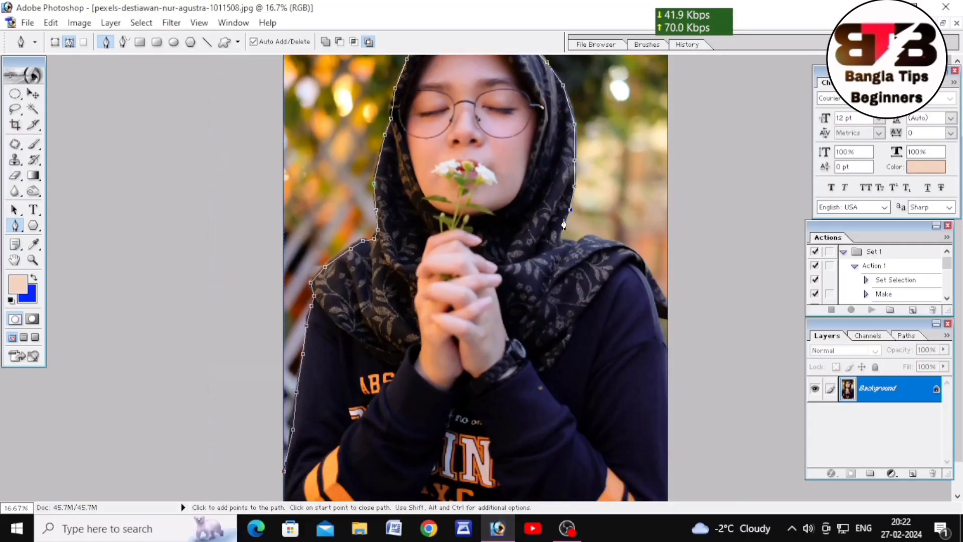
left_click(562, 229)
left_click(560, 237)
left_click(584, 237)
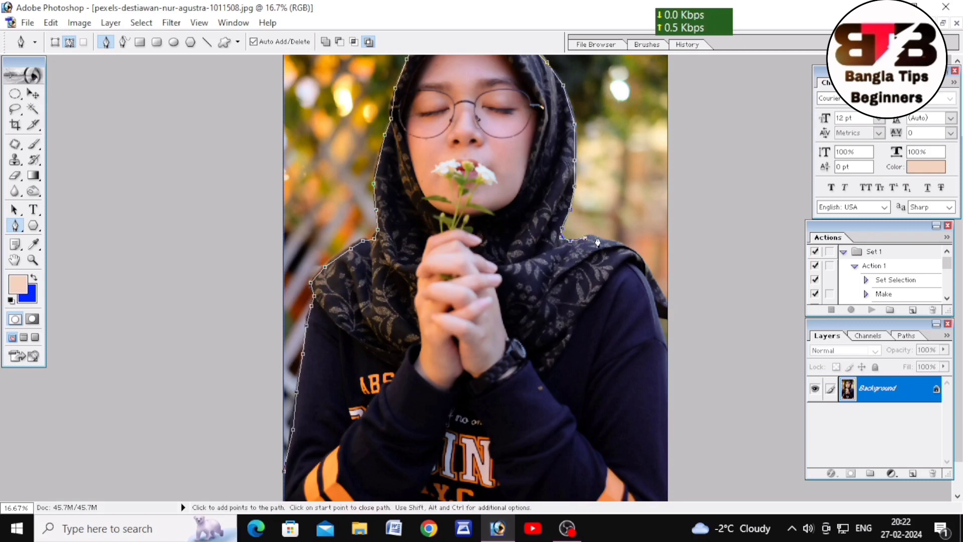
left_click(597, 236)
left_click(623, 245)
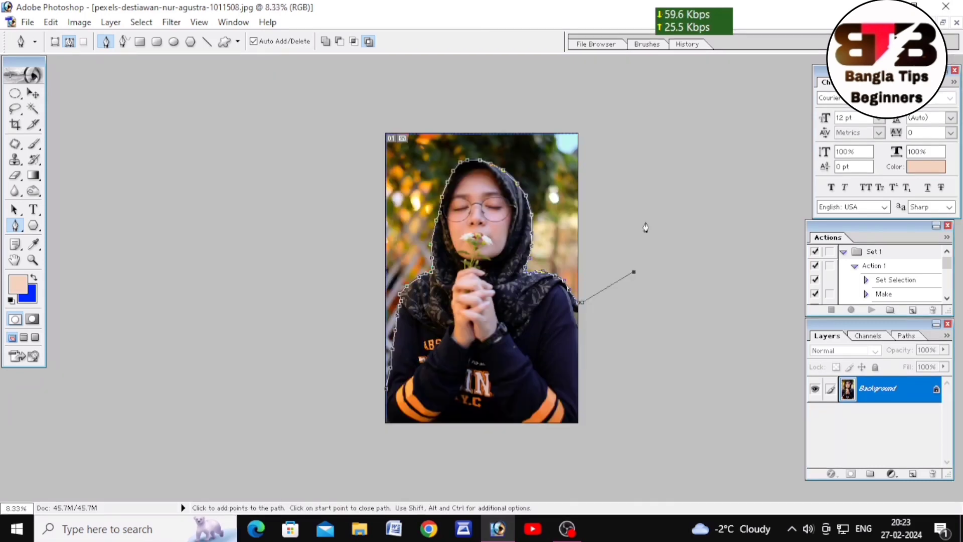
Loop the path outside the canvas around the top and left of the photo and close it at its starting point
left_click(645, 221)
left_click(643, 166)
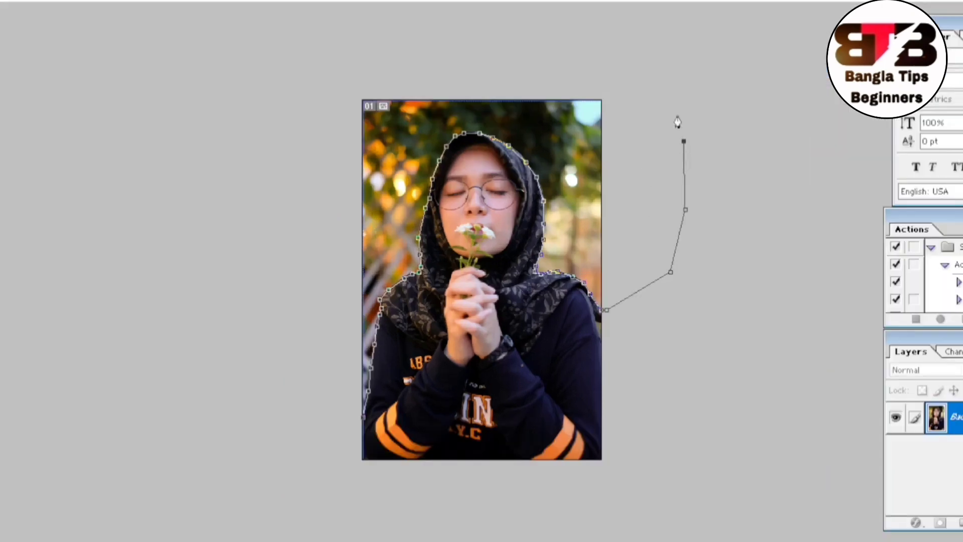
left_click(619, 97)
left_click_drag(560, 90, 535, 88)
left_click_drag(441, 42, 423, 44)
left_click(384, 52)
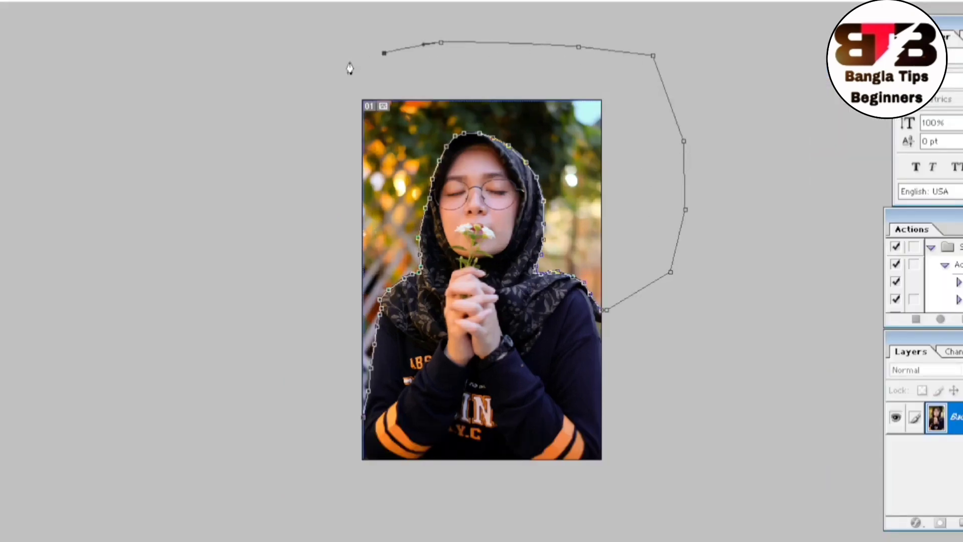
left_click(262, 158)
left_click(198, 321)
left_click_drag(221, 434, 227, 440)
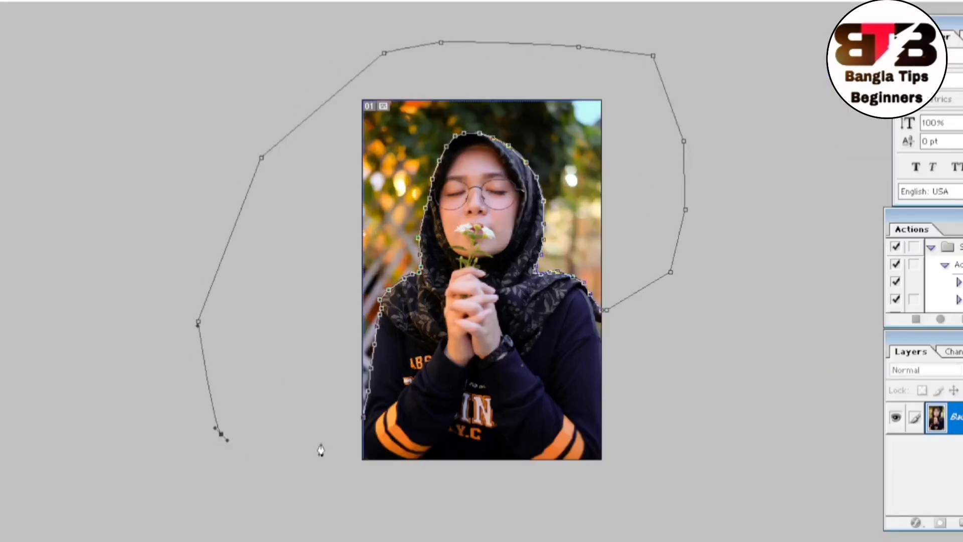
left_click(324, 437)
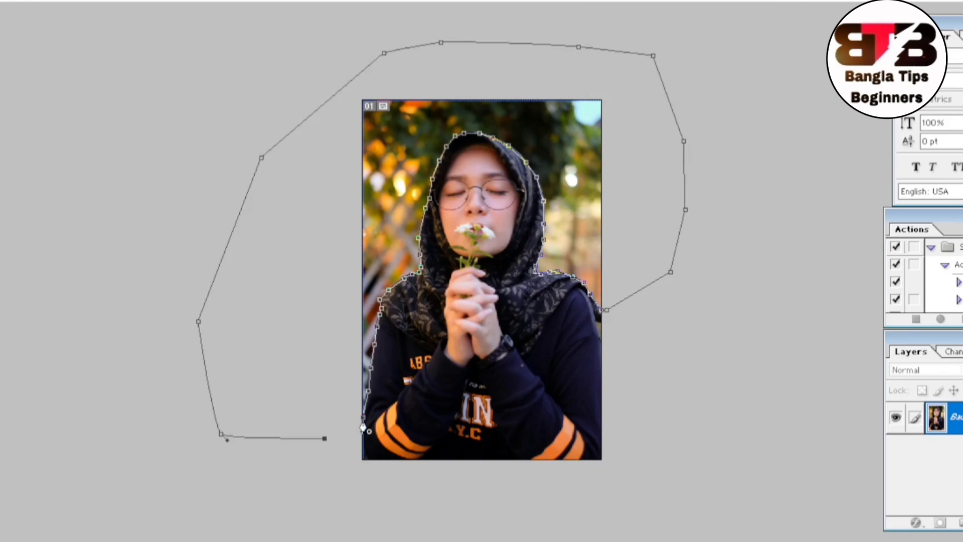
left_click(363, 428)
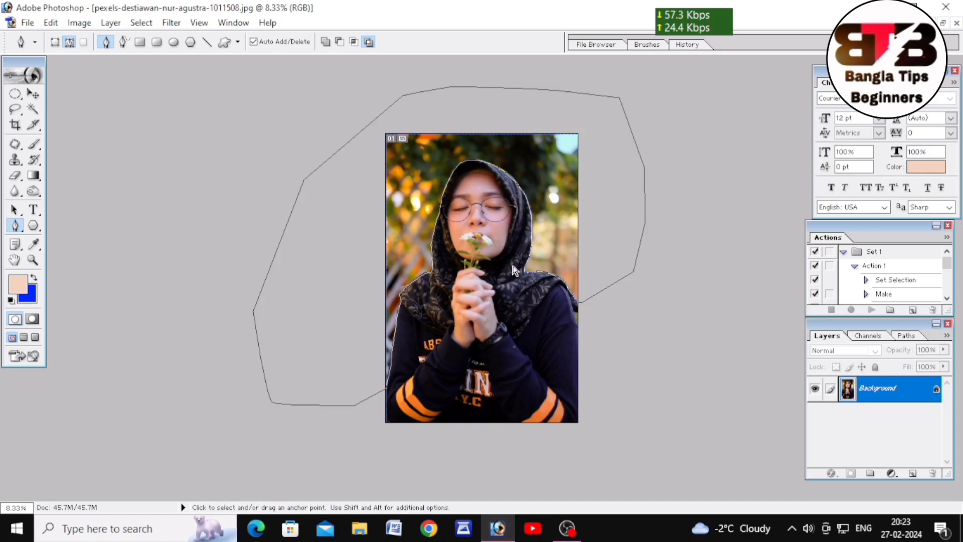
Turn the closed path into a selection and convert the Background into a regular layer named Layer 0
key("ctrl+Return")
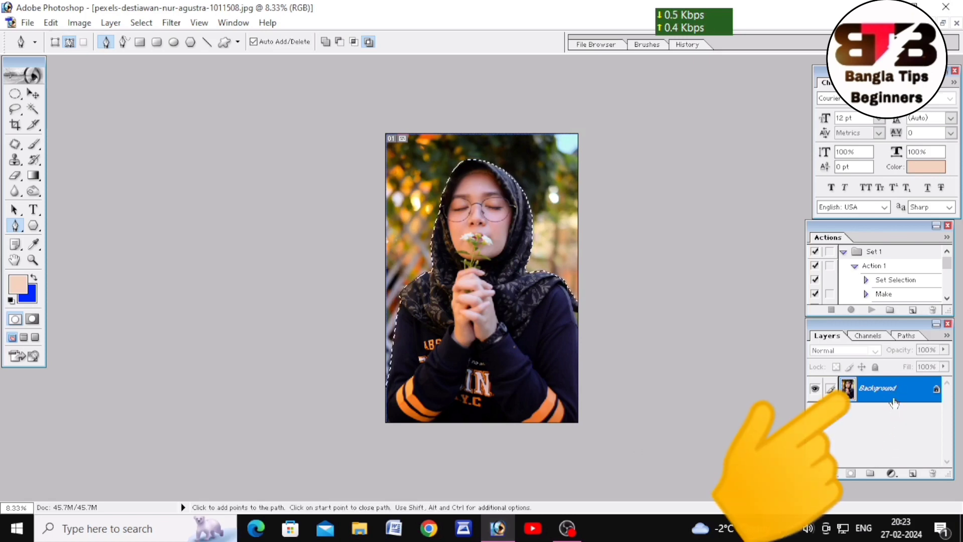
double_click(838, 391)
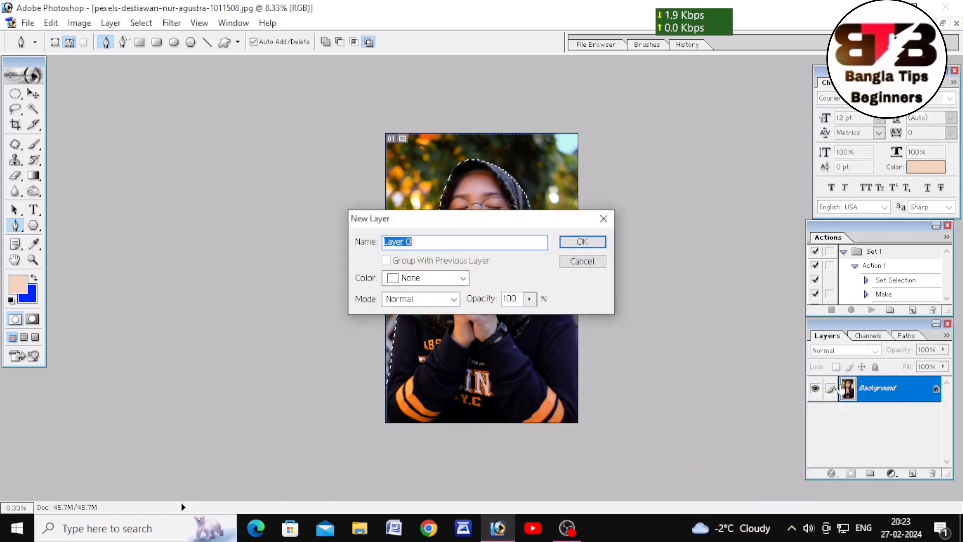
left_click(581, 242)
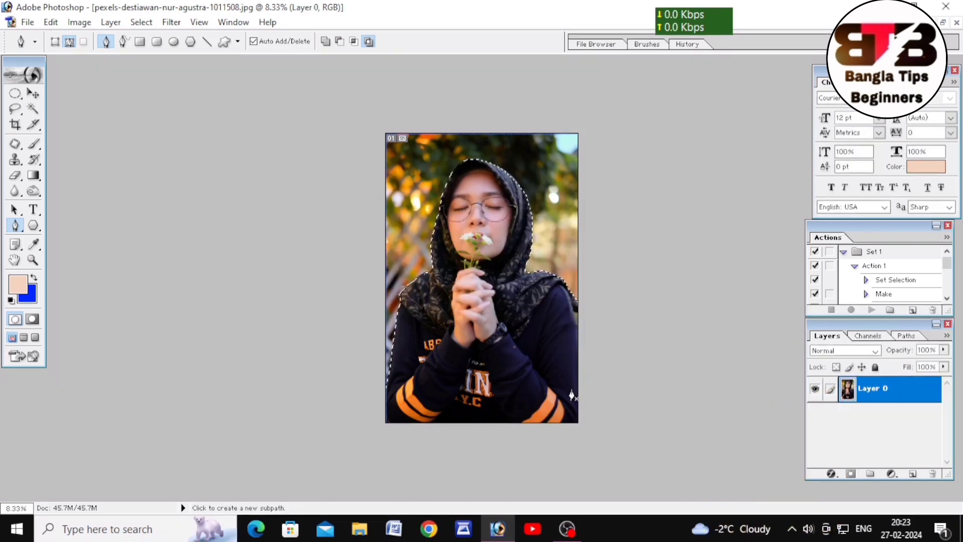
Delete the selected background around the woman and shift the cutout slightly on the canvas with the Move tool
key("Delete")
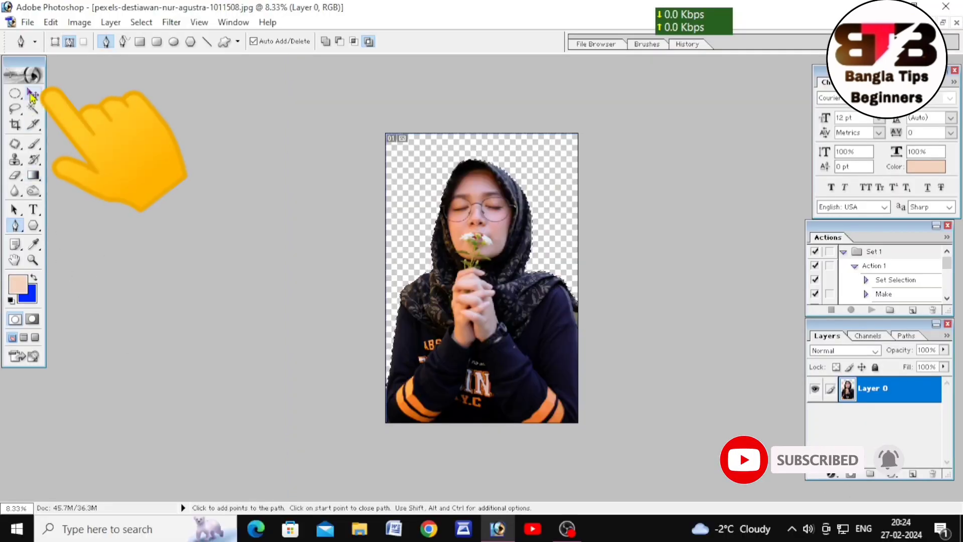
left_click(33, 94)
left_click_drag(466, 319, 445, 337)
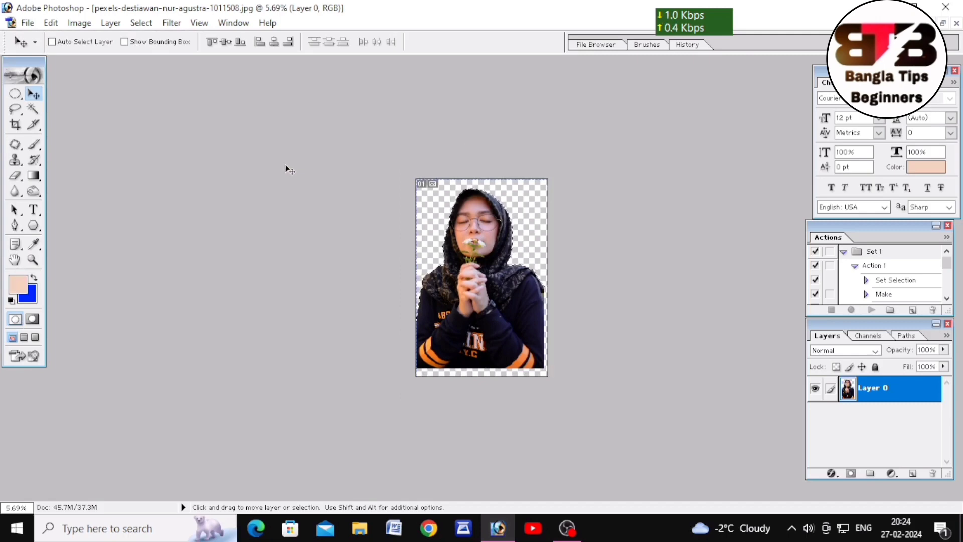
Open the teal background image from the Downloads folder and place its window beside the cutout's window
left_click(27, 22)
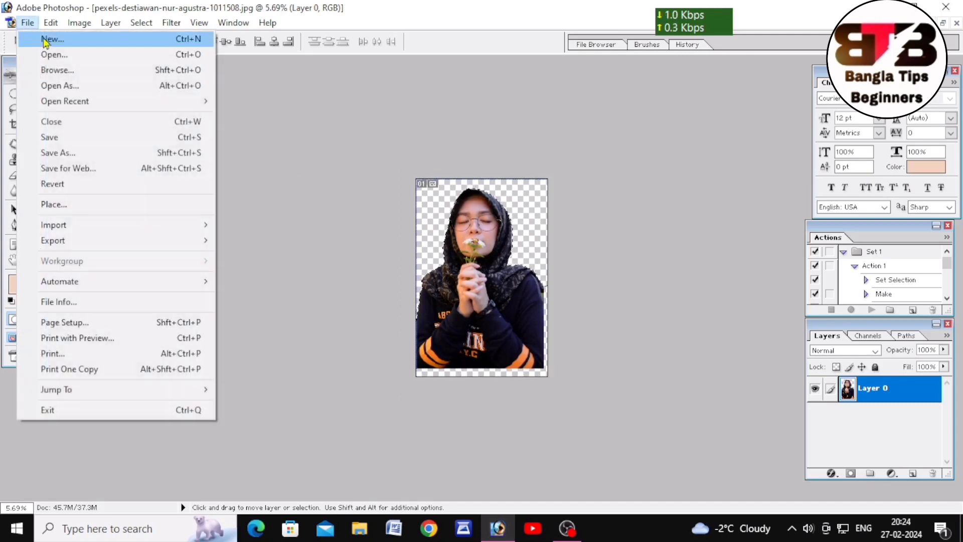
left_click(56, 60)
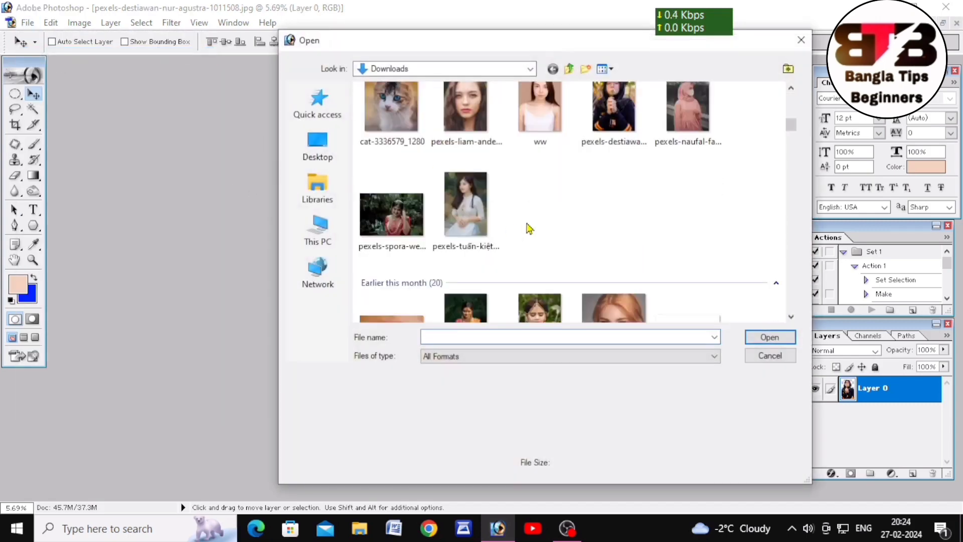
left_click(687, 239)
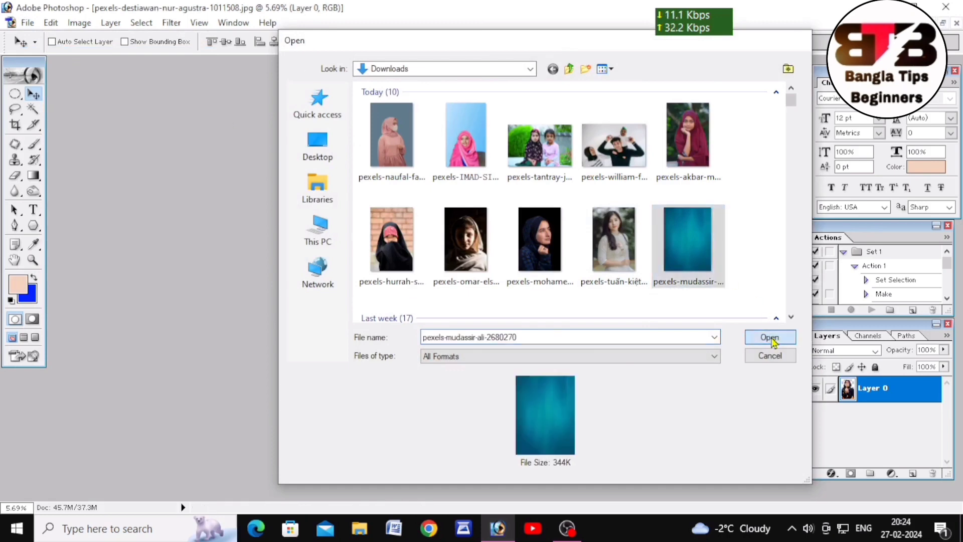
left_click(769, 337)
left_click_drag(221, 82, 477, 90)
Rotate the teal background image's canvas 90° counterclockwise
left_click(63, 22)
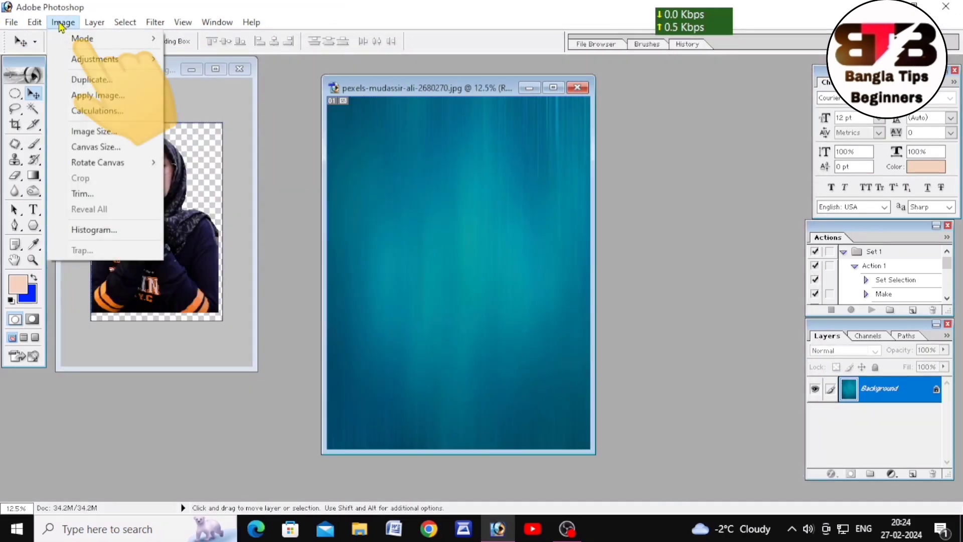
mouse_move(85, 169)
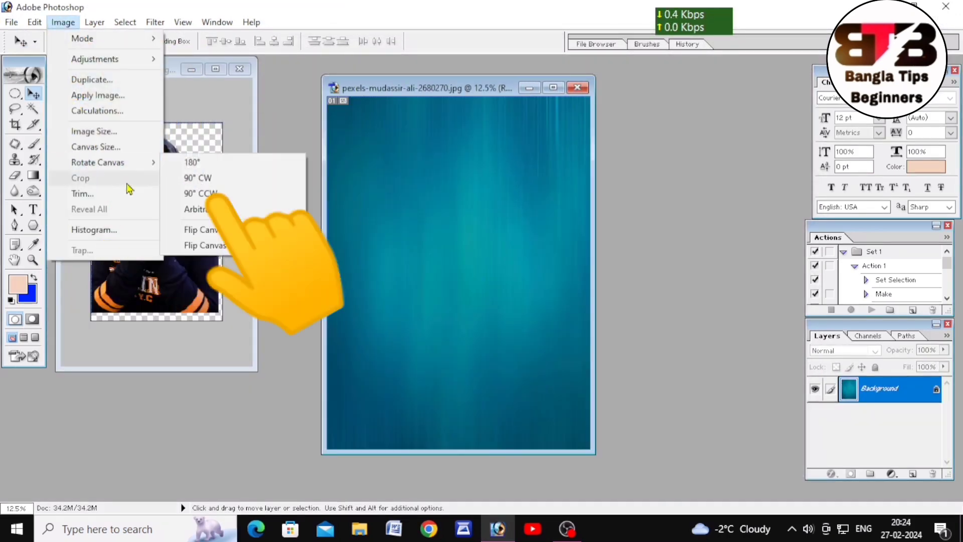
left_click(219, 195)
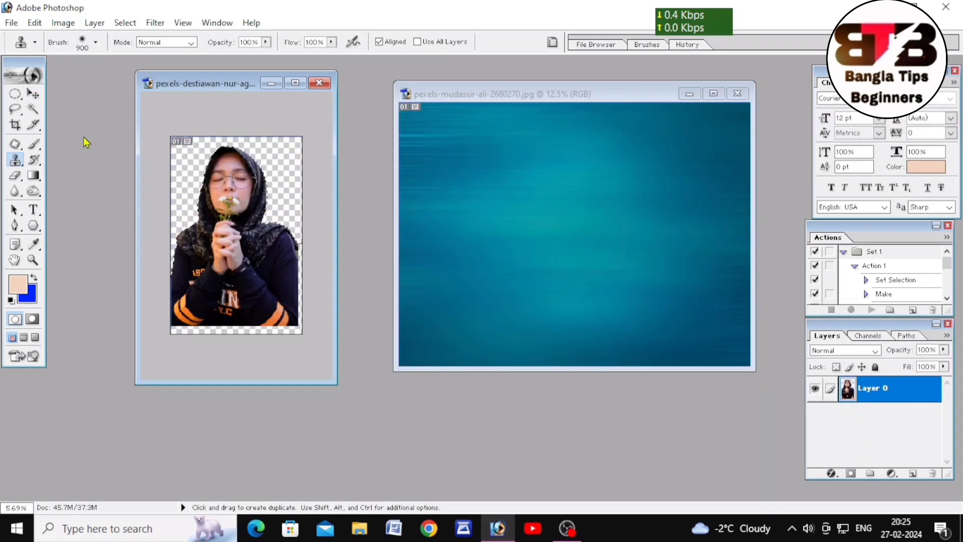
Copy the cutout of the woman onto the teal background image with the Move tool
left_click(33, 96)
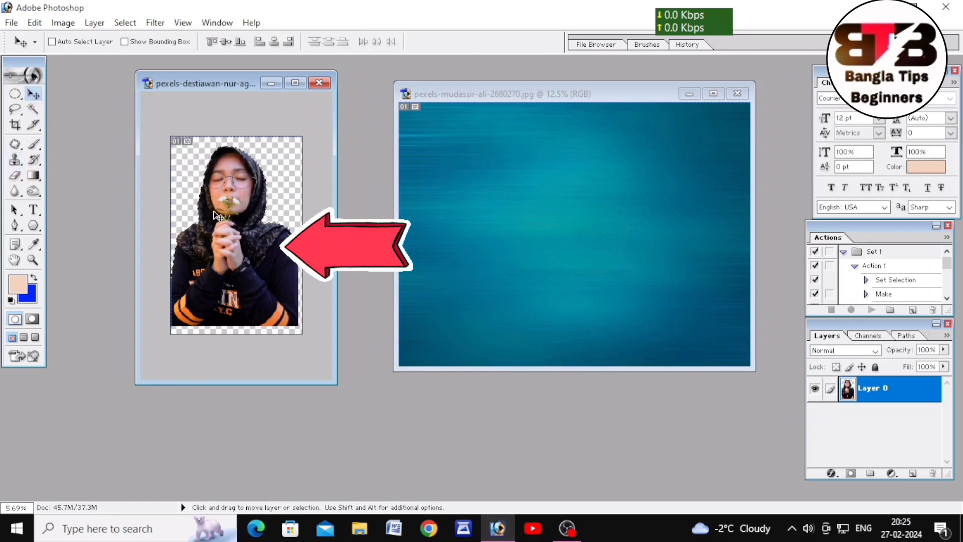
left_click_drag(216, 215, 510, 212)
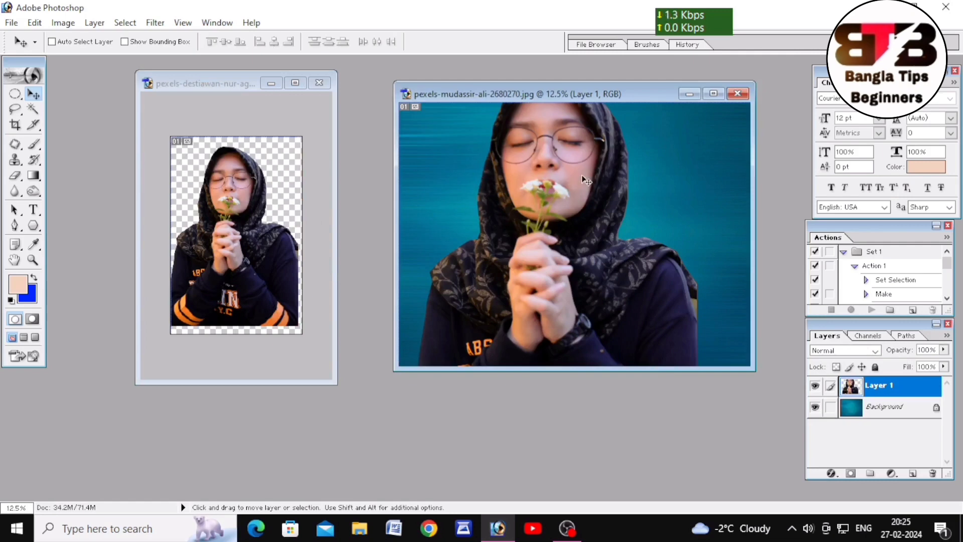
Maximize the teal image's window, then shrink the woman's layer proportionally to 44.5% and move her up fully onto the canvas
left_click_drag(654, 100, 596, 94)
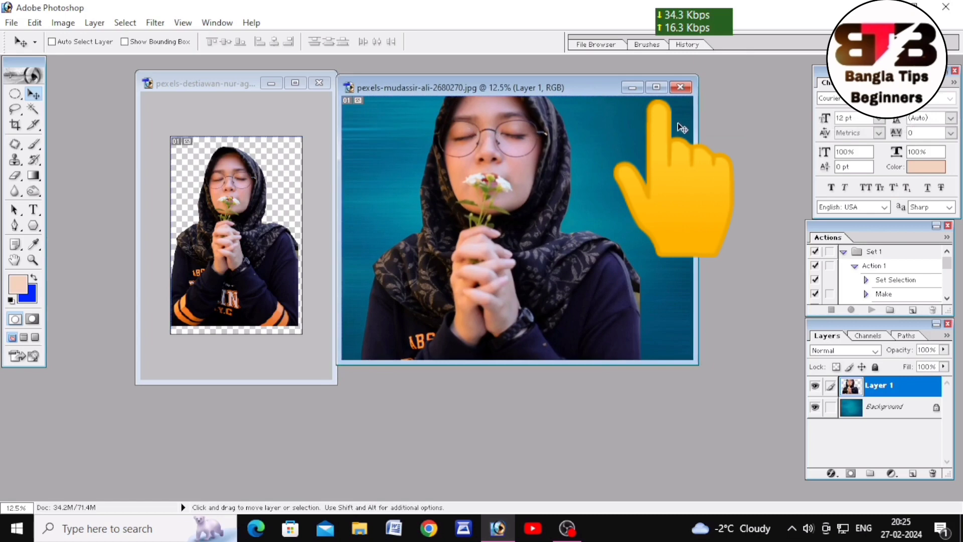
left_click(656, 87)
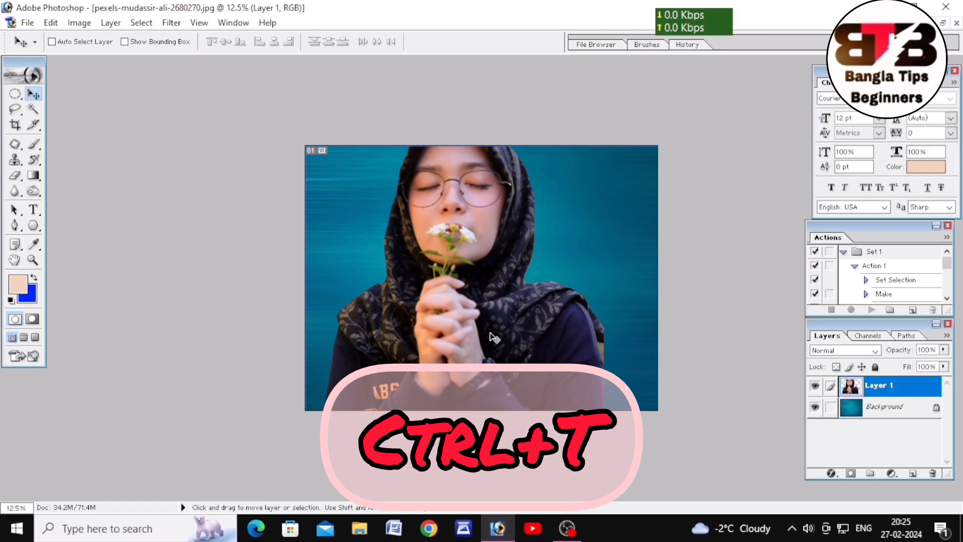
key("ctrl+t")
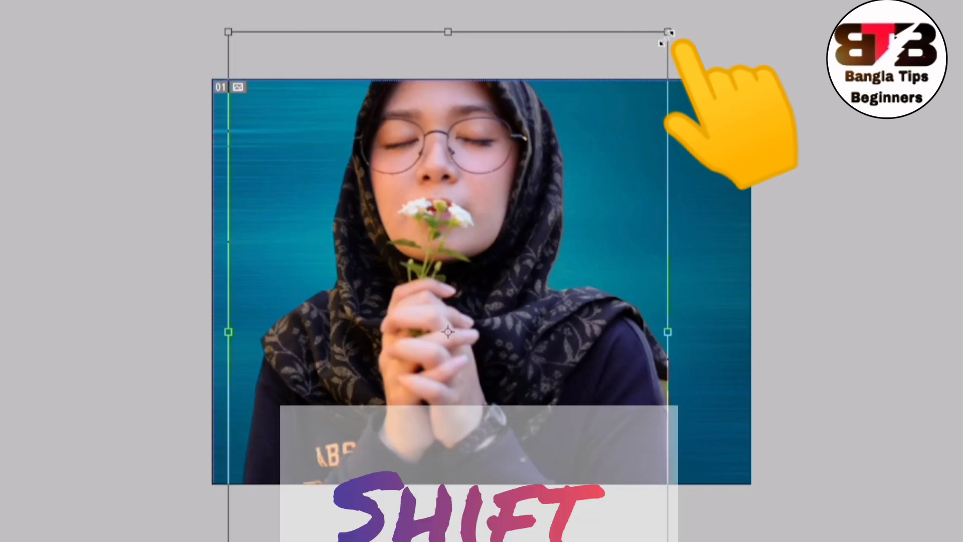
left_click_drag(669, 33, 445, 331)
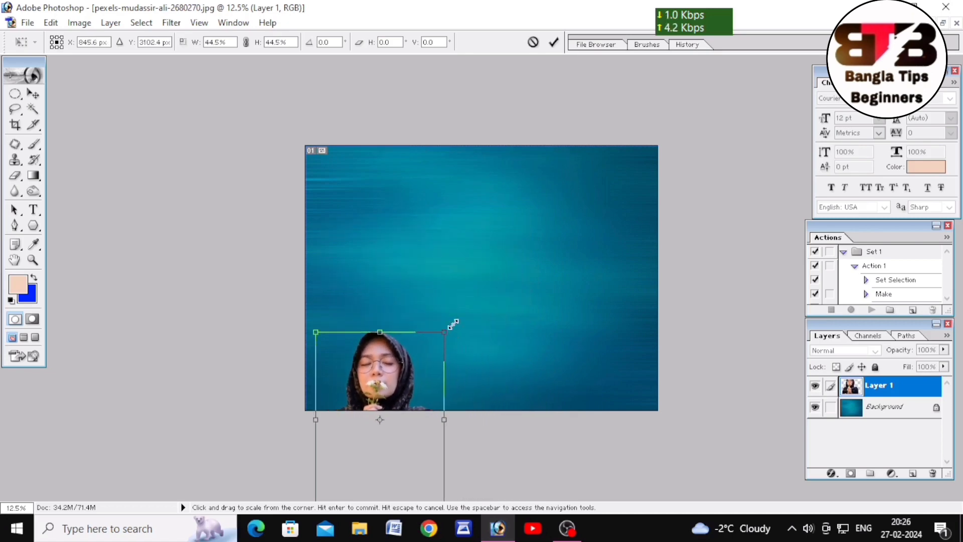
left_click_drag(358, 392, 357, 228)
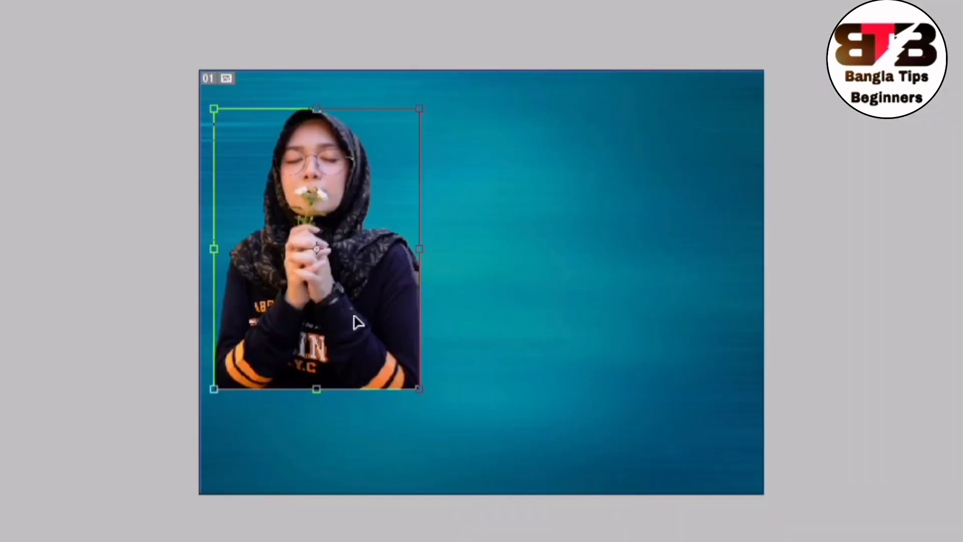
Enlarge the woman proportionally to 57.7% and shift her slightly up within the canvas
left_click_drag(417, 386, 463, 469)
key("Up")
key("Up")
key("Up")
key("Up")
key("Up")
key("Up")
key("Up")
key("Up")
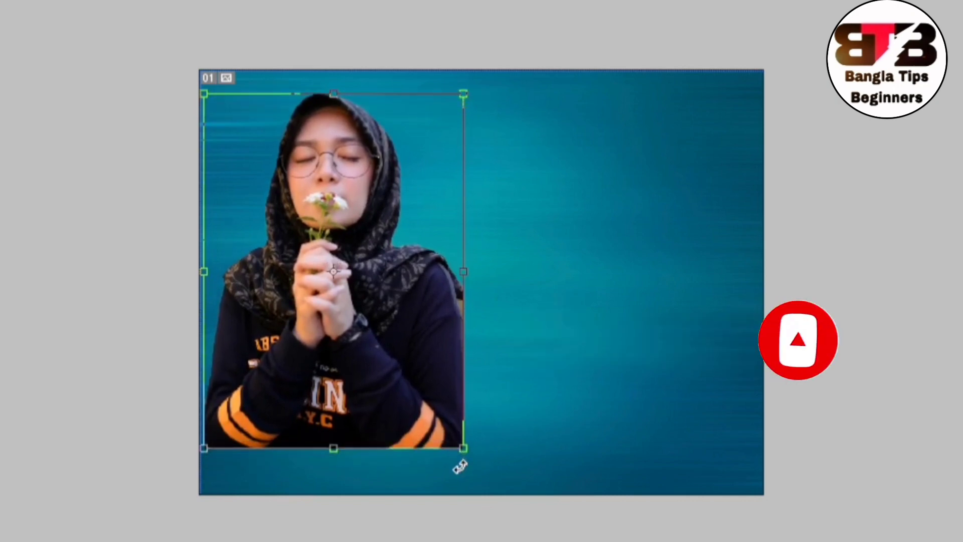
left_click_drag(462, 449, 450, 468)
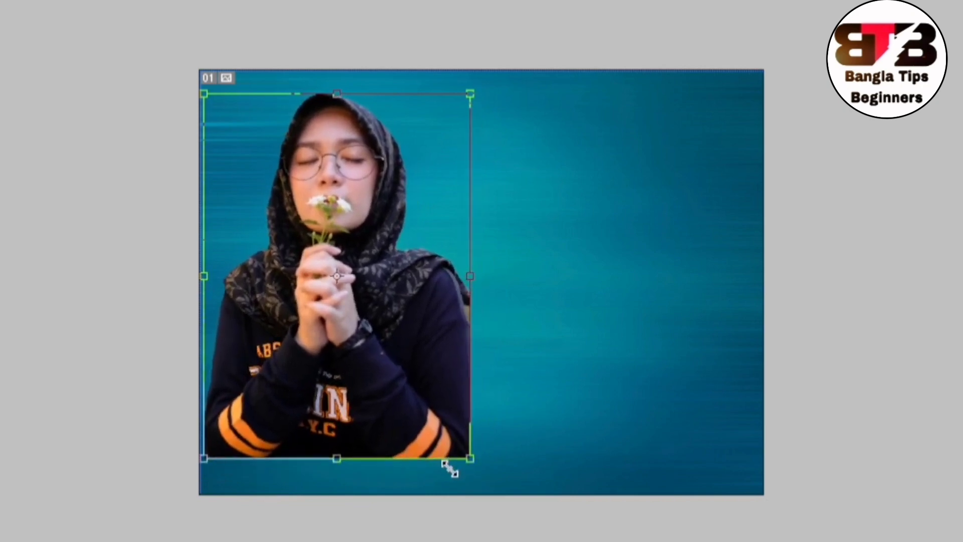
Nudge the woman into the lower-left corner of the canvas so her figure meets the bottom edge, and apply the transform
key("Left")
key("Left")
key("Left")
key("Left")
key("Left")
key("Left")
key("Left")
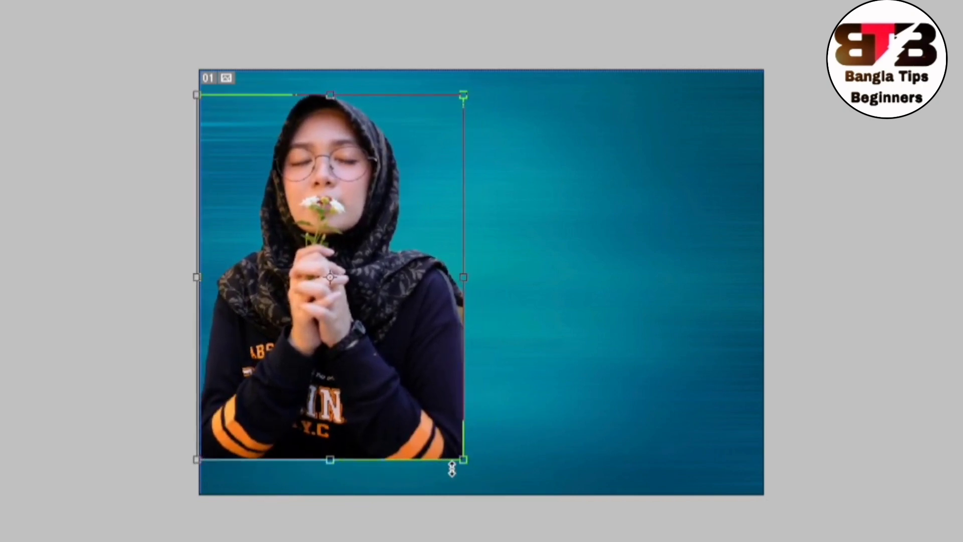
key("Down")
key("Down")
key("Down")
key("Down")
key("Down")
key("Down")
key("Down")
key("Down")
key("Down")
key("Down")
key("Down")
key("Down")
key("Down")
key("Down")
key("Down")
key("Down")
key("Down")
key("Down")
key("Down")
key("Down")
key("Down")
key("Down")
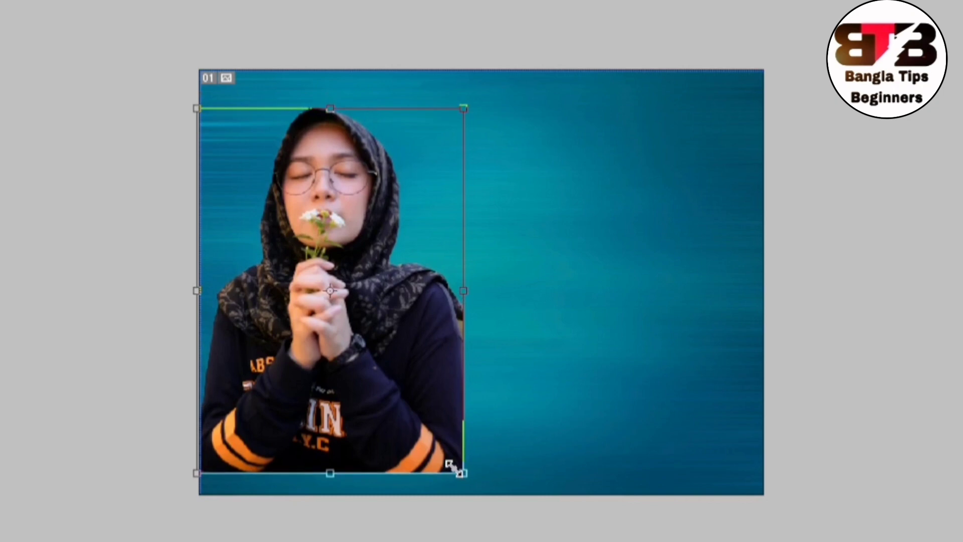
key("Down")
key("Down")
key("Down")
key("Down")
key("Down")
key("Down")
key("Down")
key("Down")
key("Down")
key("Down")
key("Down")
key("Down")
key("Down")
key("Down")
key("Down")
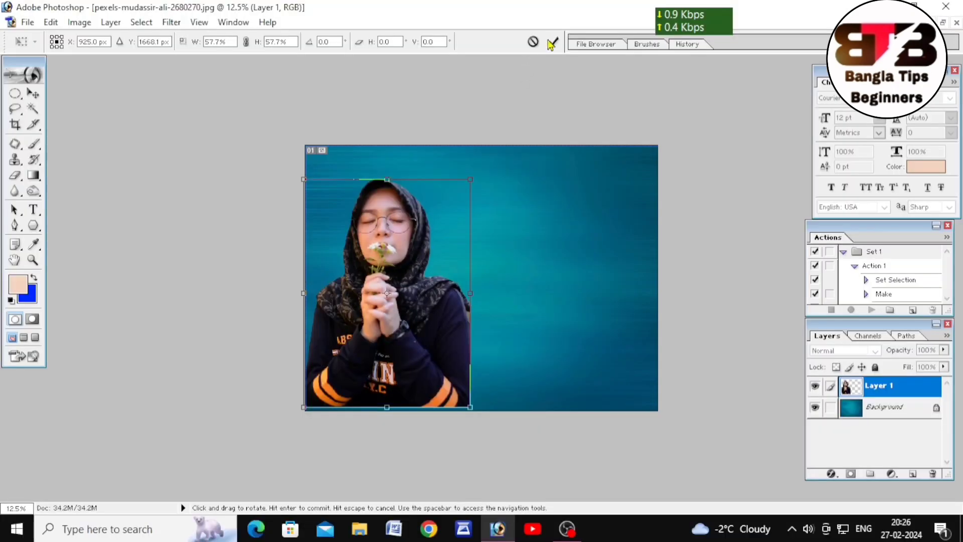
key("Down")
key("Down")
key("Down")
key("Down")
key("Down")
key("Down")
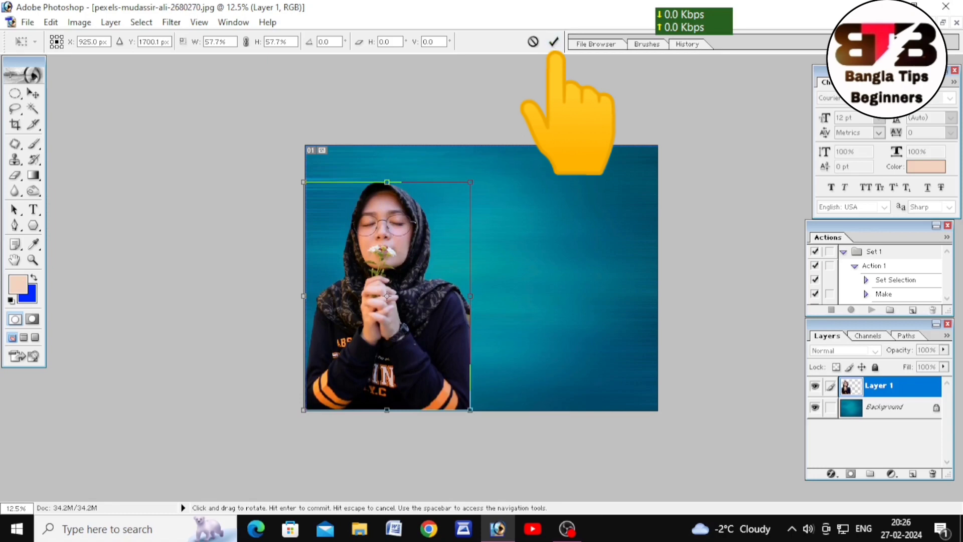
left_click(554, 45)
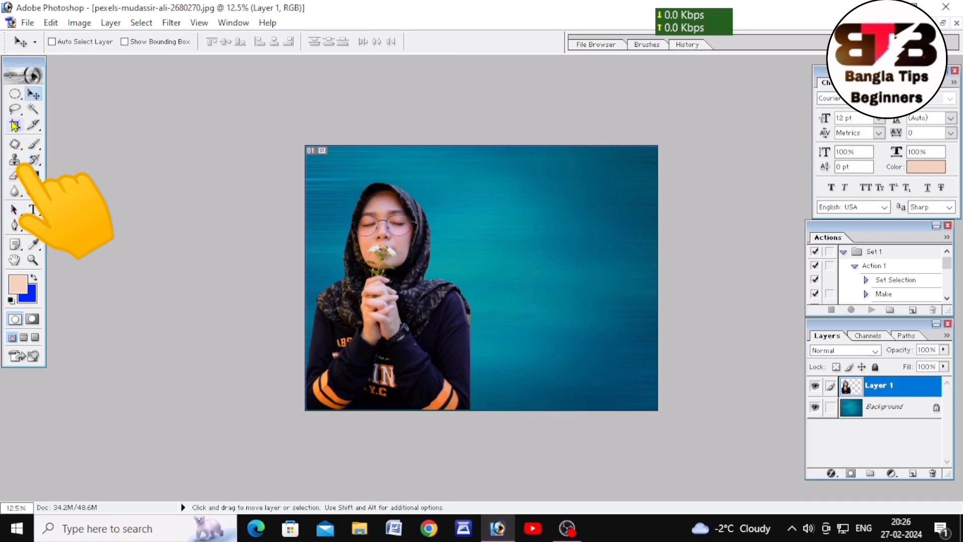
Try cloning the woman from her face onto the empty teal area of Layer 1 with the Clone Stamp, and undo it
left_click(14, 159)
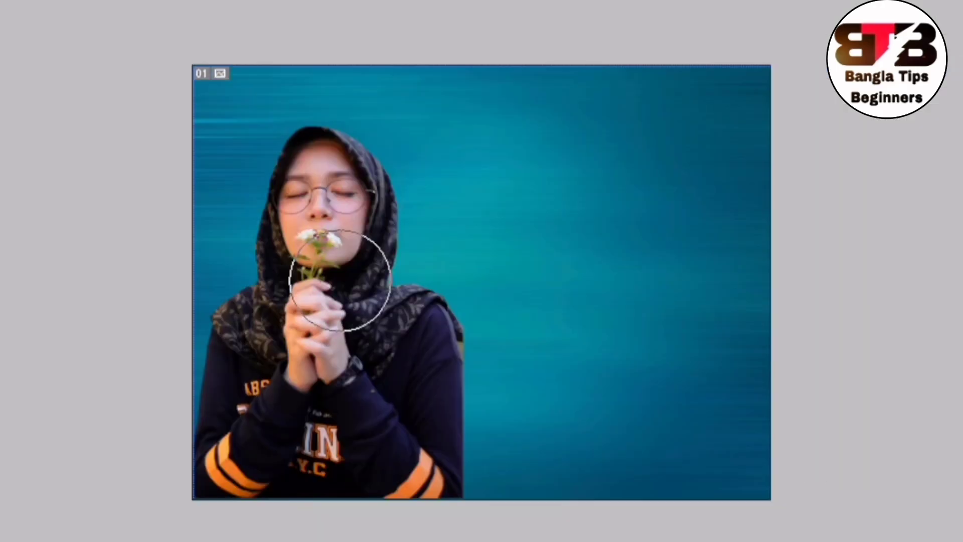
key("alt")
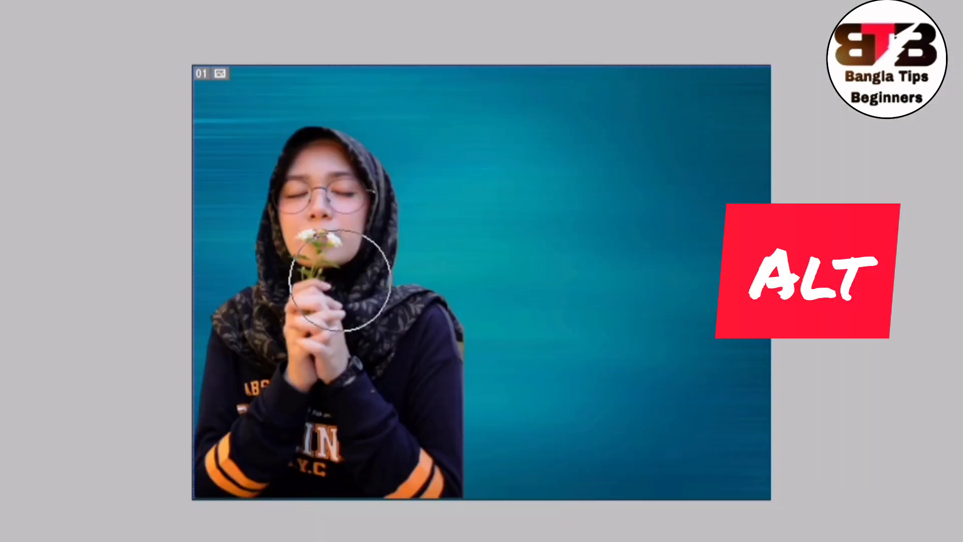
left_click(324, 219, "alt")
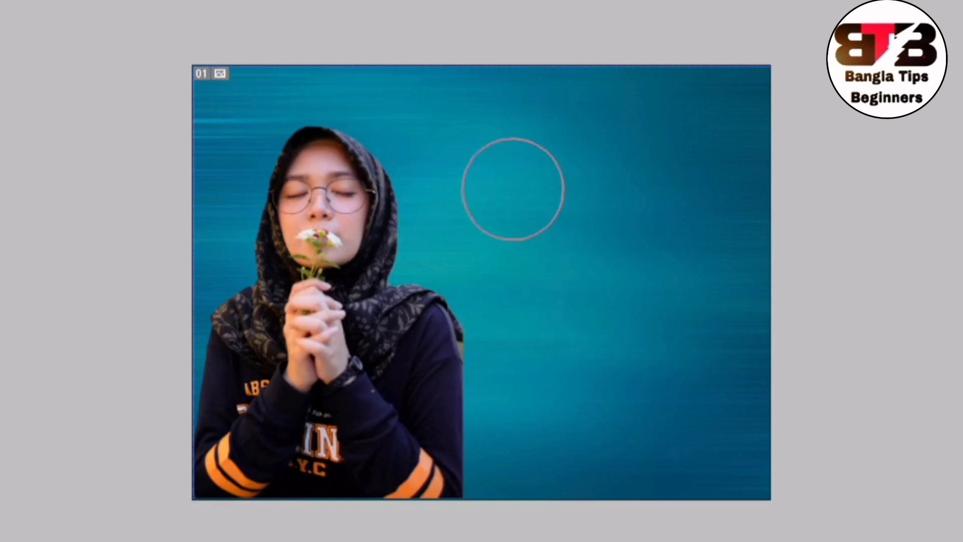
mouse_move(525, 161)
left_mouse_down()
mouse_move(600, 295)
mouse_move(604, 368)
mouse_move(625, 439)
mouse_move(504, 272)
mouse_move(491, 226)
mouse_move(508, 174)
mouse_move(548, 136)
mouse_move(663, 327)
mouse_move(664, 406)
left_mouse_up()
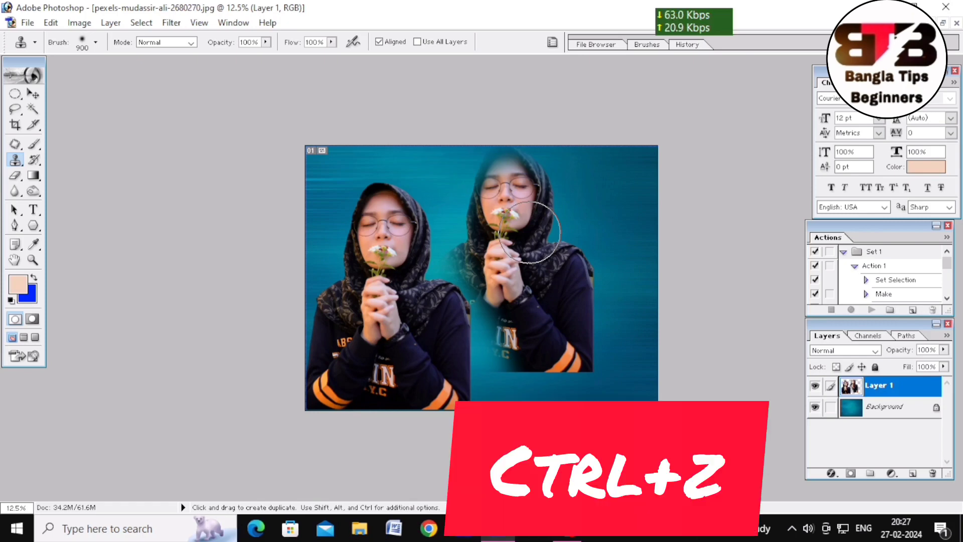
key("ctrl+z")
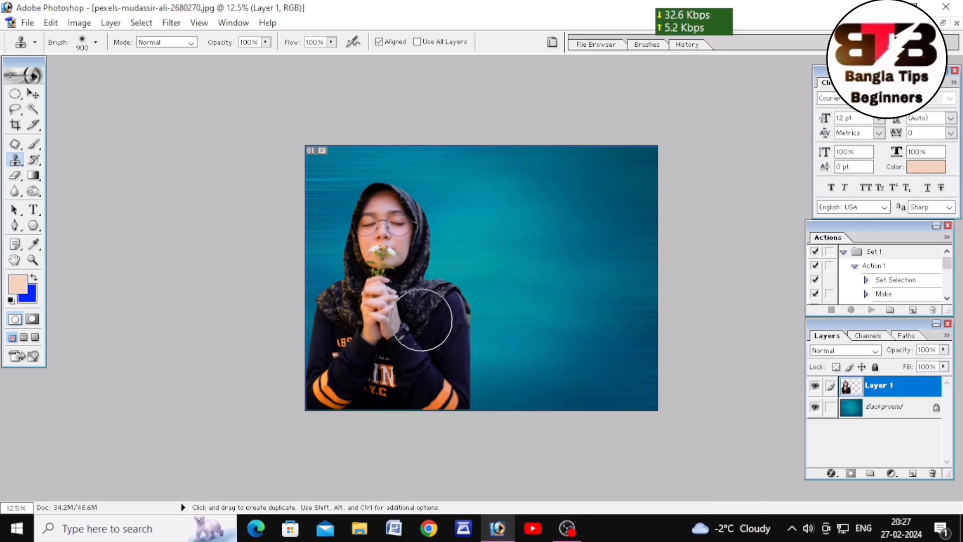
Add a new layer above the woman and set the Clone Stamp to 47% opacity and 46% flow
left_click(913, 474)
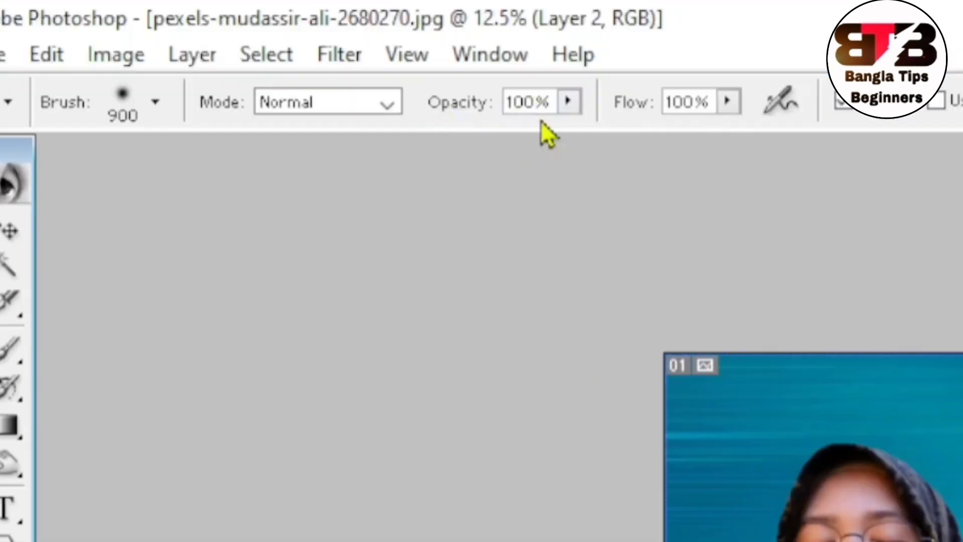
left_click_drag(568, 105, 479, 149)
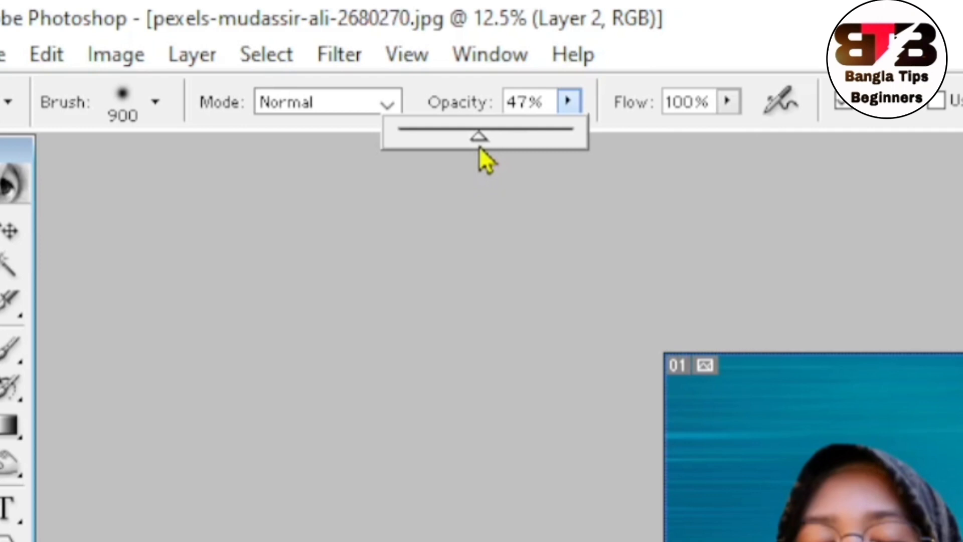
left_click(725, 107)
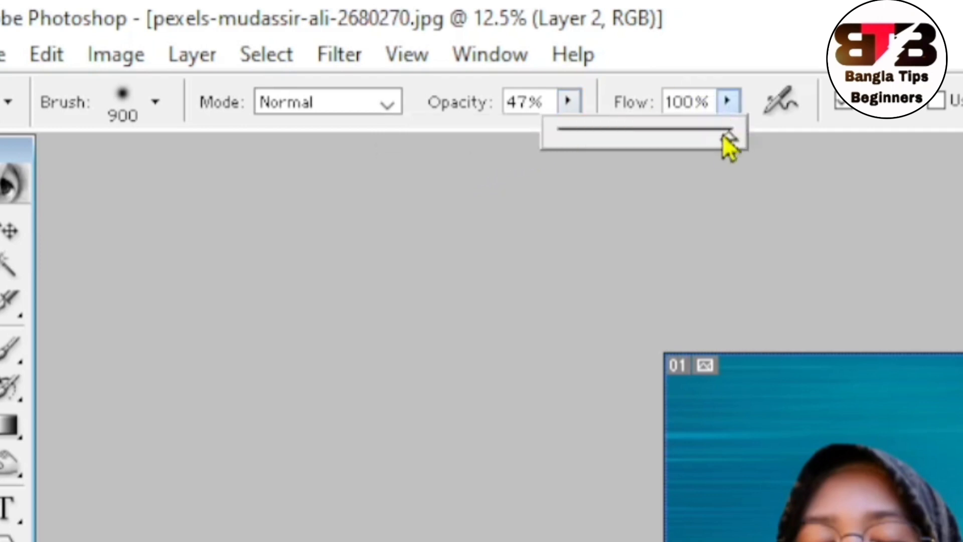
left_click_drag(727, 143, 638, 158)
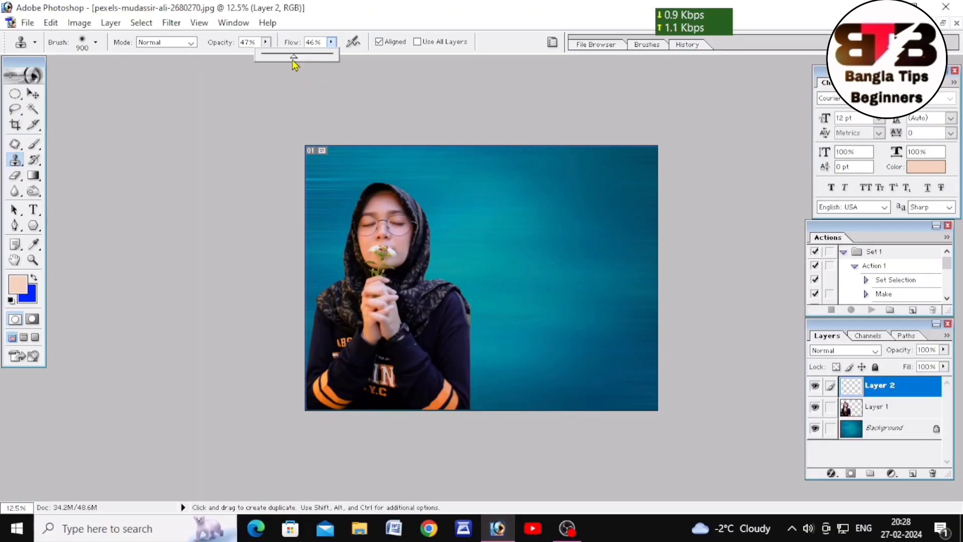
Sample the woman's face on Layer 1 and clone a faded copy of her onto Layer 2, beside the original
left_click(862, 408)
key("alt")
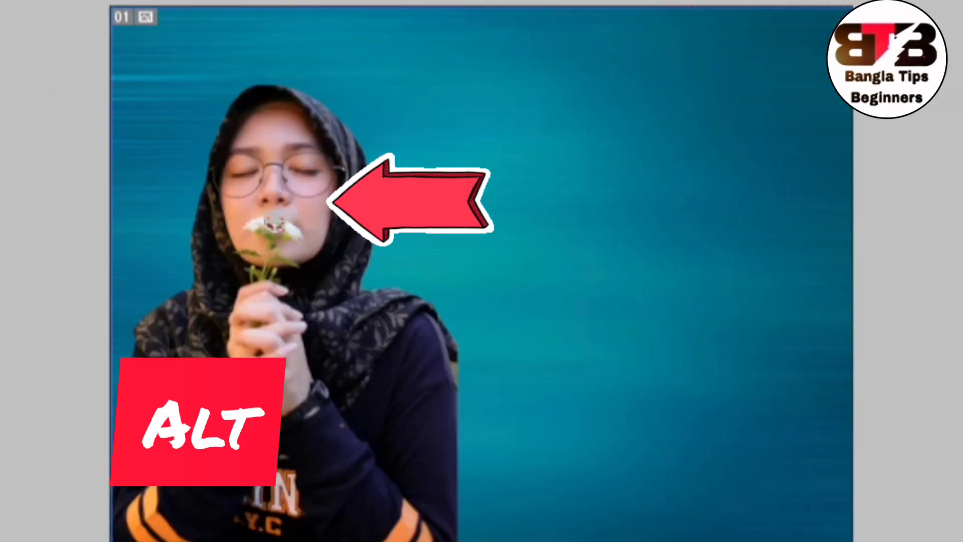
left_click(276, 225, "alt")
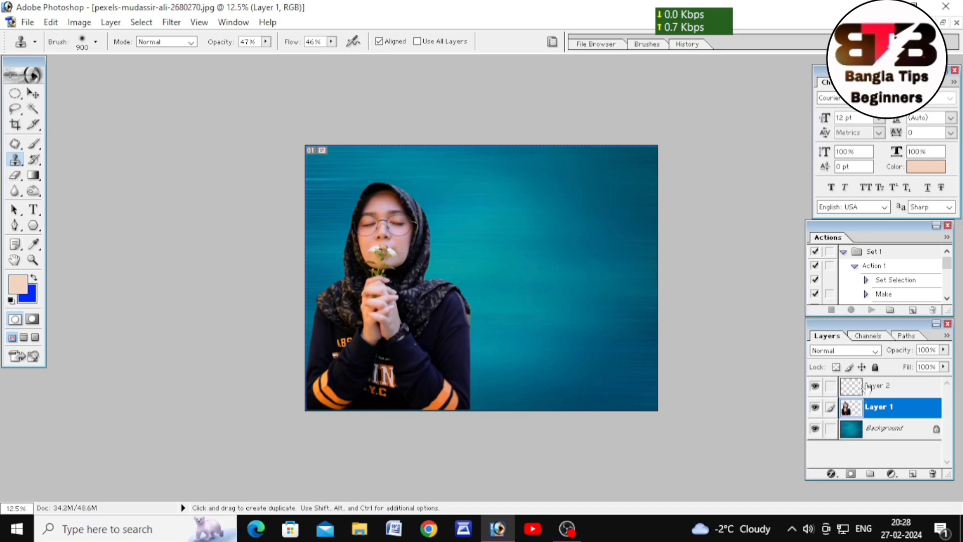
left_click(867, 386)
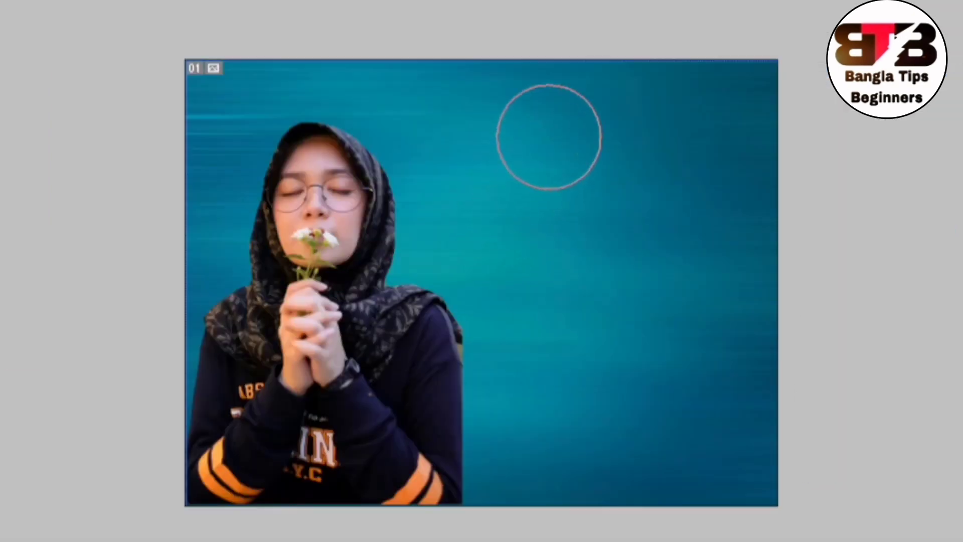
mouse_move(519, 149)
left_mouse_down()
mouse_move(540, 202)
mouse_move(627, 317)
left_mouse_up()
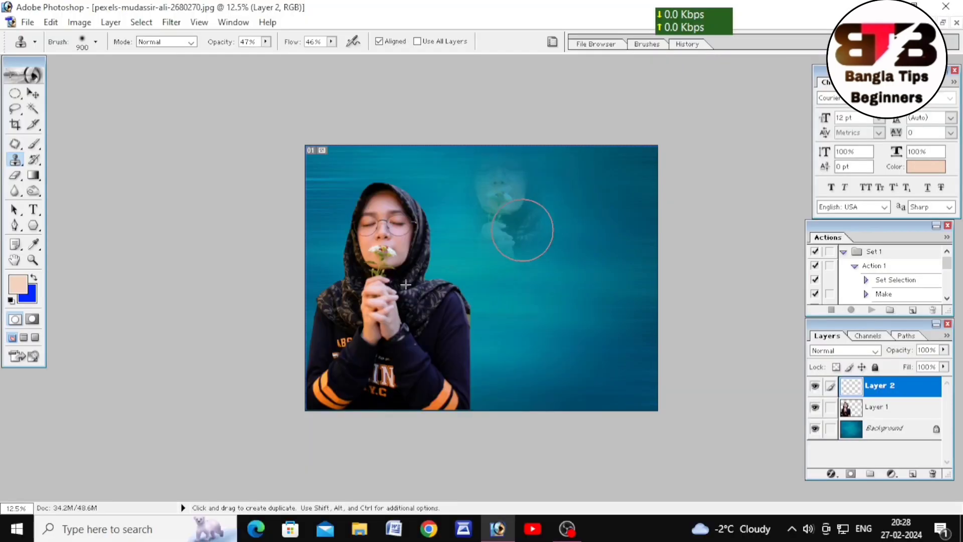
mouse_move(568, 298)
left_mouse_down()
mouse_move(580, 318)
mouse_move(516, 291)
mouse_move(479, 215)
mouse_move(484, 168)
mouse_move(532, 192)
mouse_move(558, 223)
mouse_move(537, 198)
mouse_move(484, 221)
mouse_move(495, 274)
mouse_move(527, 291)
mouse_move(526, 275)
mouse_move(580, 257)
left_mouse_up()
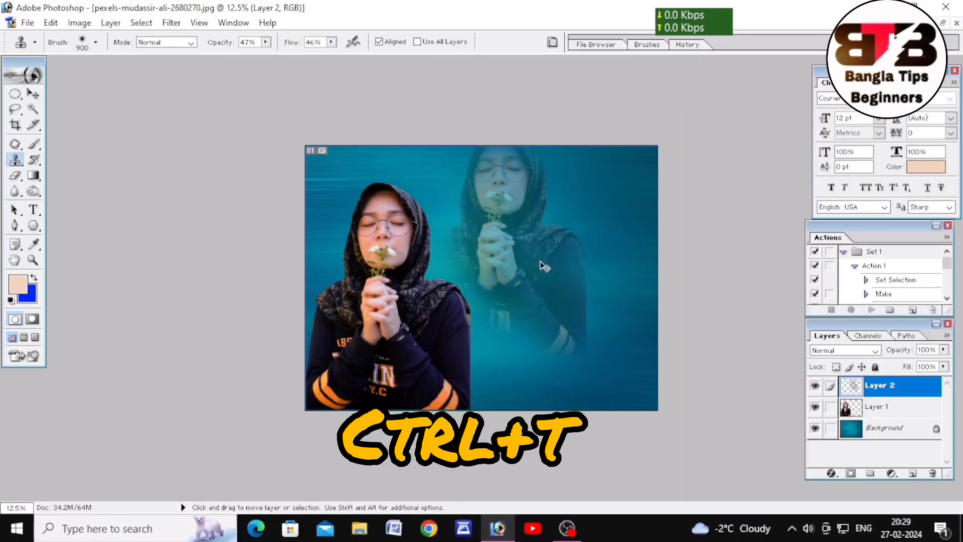
Enlarge the faded clone proportionally to 160.8% over the empty teal side of the canvas and flip it horizontally
key("ctrl+t")
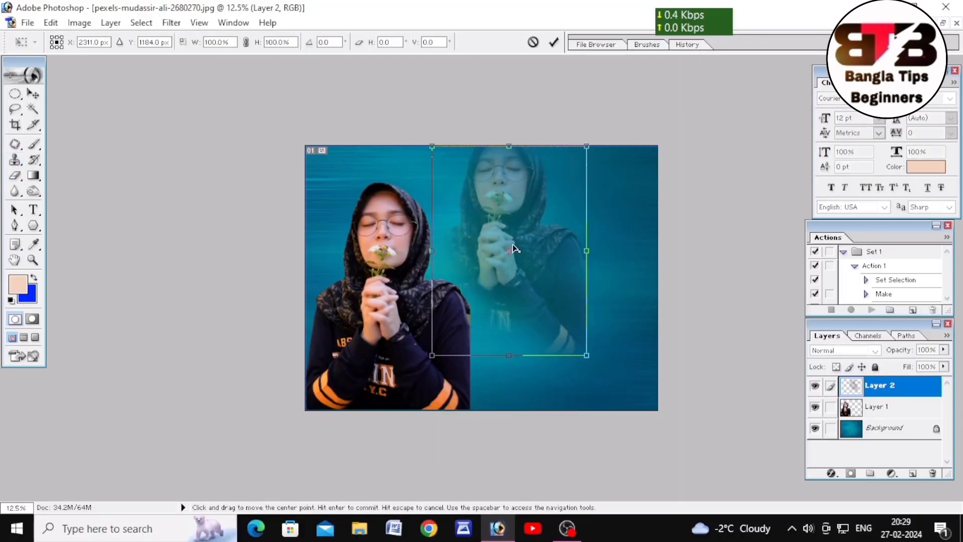
left_click_drag(514, 277, 557, 291)
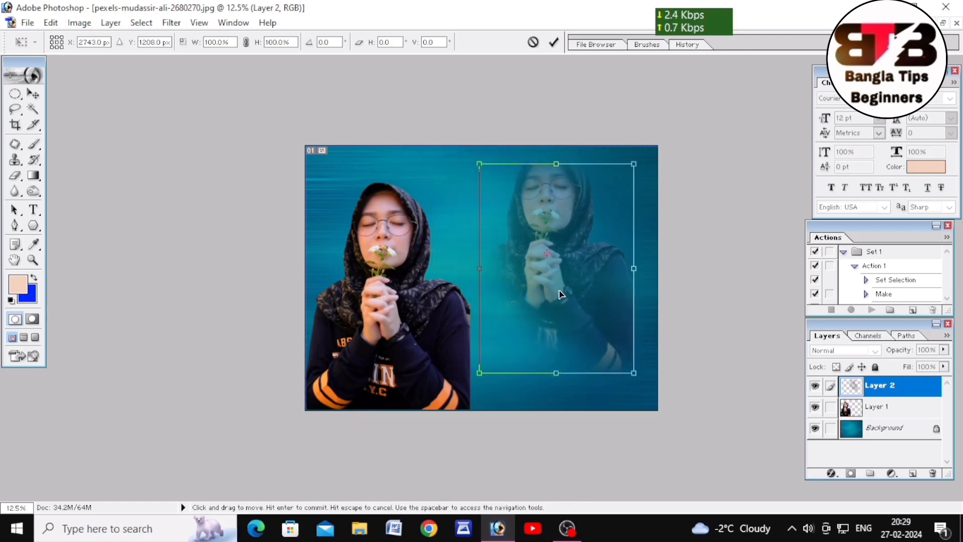
left_click_drag(630, 370, 720, 494)
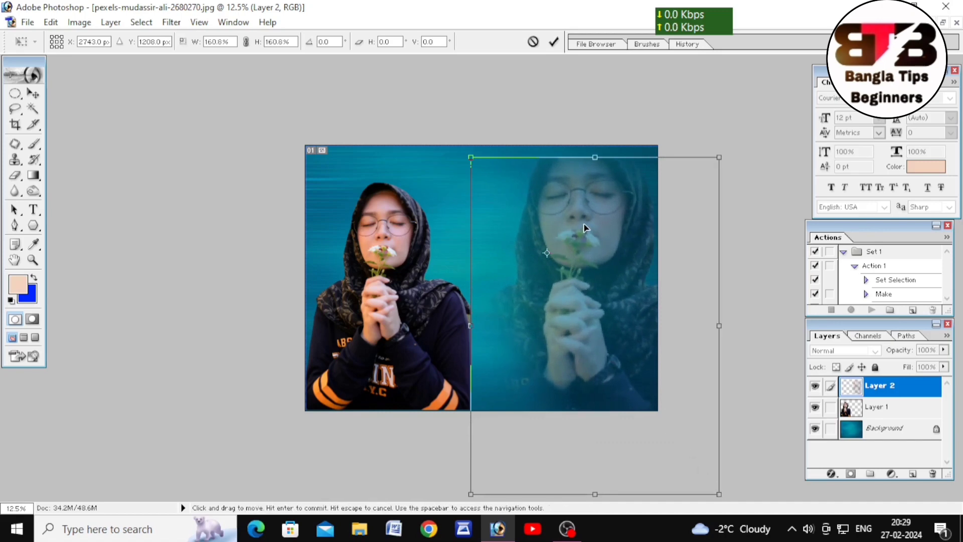
right_click(573, 261)
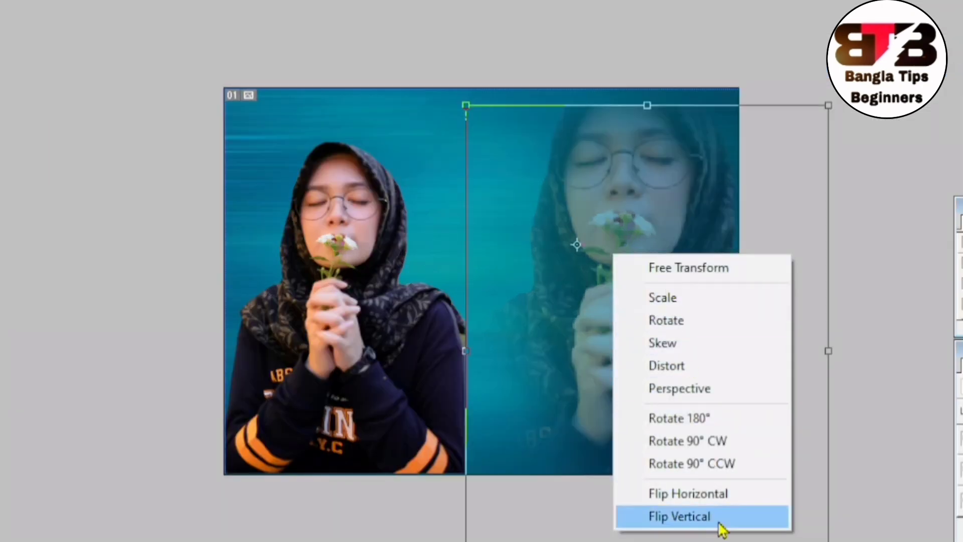
left_click(701, 500)
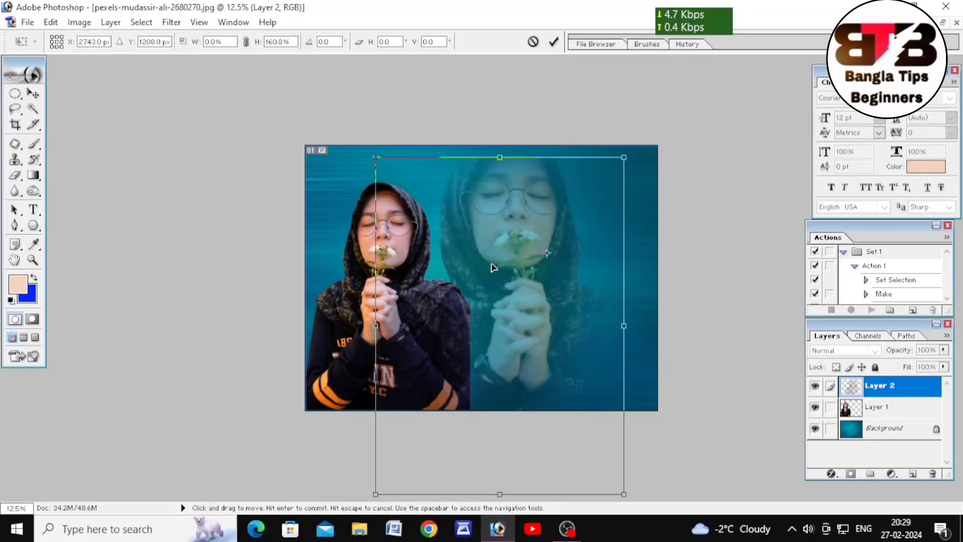
Move the enlarged mirrored clone horizontally away from the original woman until its frame slightly overhangs the canvas edge
key("shift+Right")
key("shift+Right")
key("shift+Right")
key("shift+Right")
key("shift+Right")
key("shift+Right")
key("shift+Right")
key("shift+Right")
key("shift+Right")
key("shift+Right")
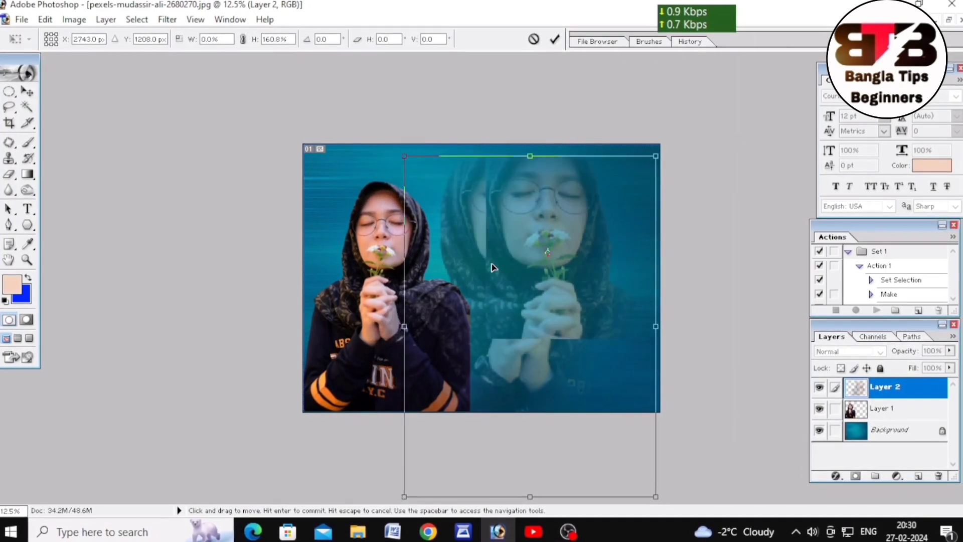
key("shift+Right")
key("shift+Right")
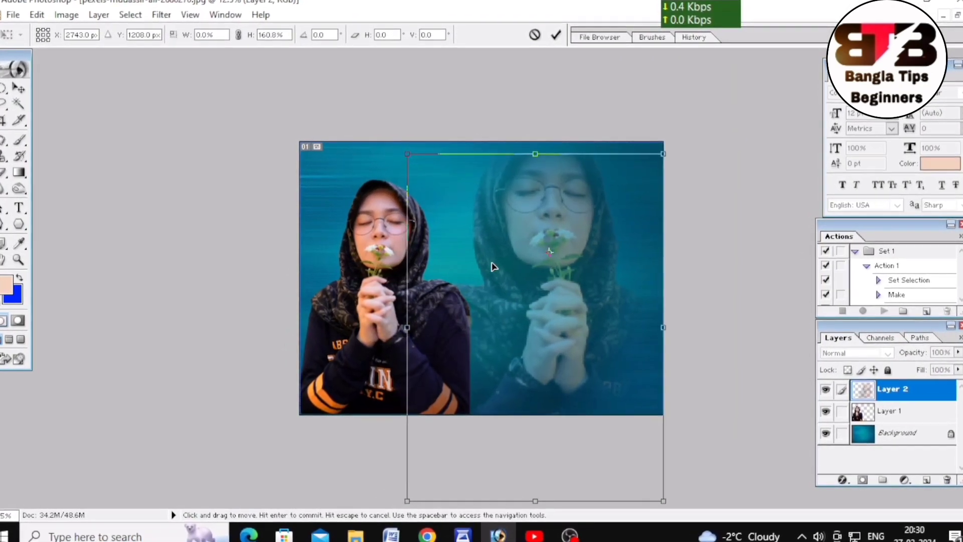
key("shift+Right")
key("shift+Right")
key("shift+Right")
key("shift+Right")
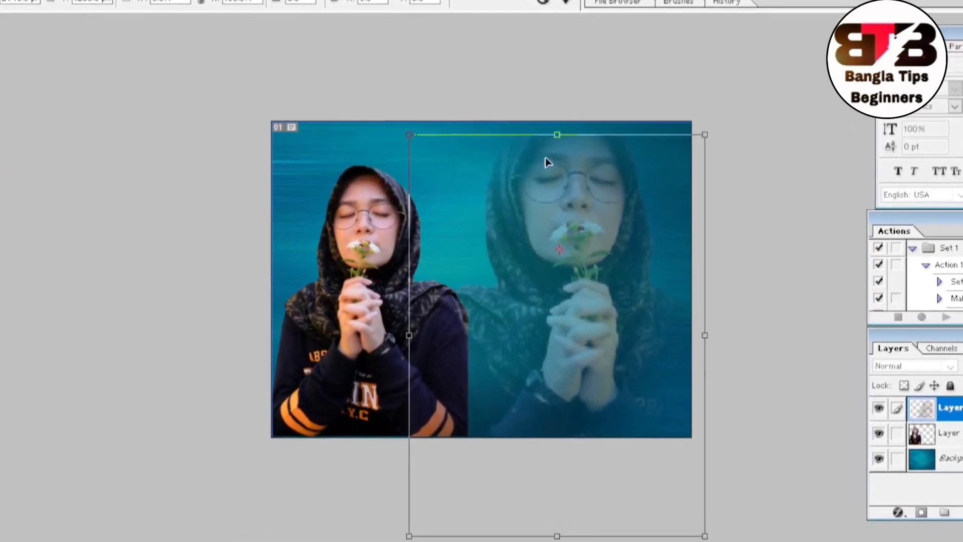
Stretch the clone's height to 161.8% from its upper edge, apply the transformation and return to the Clone Stamp
left_click_drag(557, 134, 557, 129)
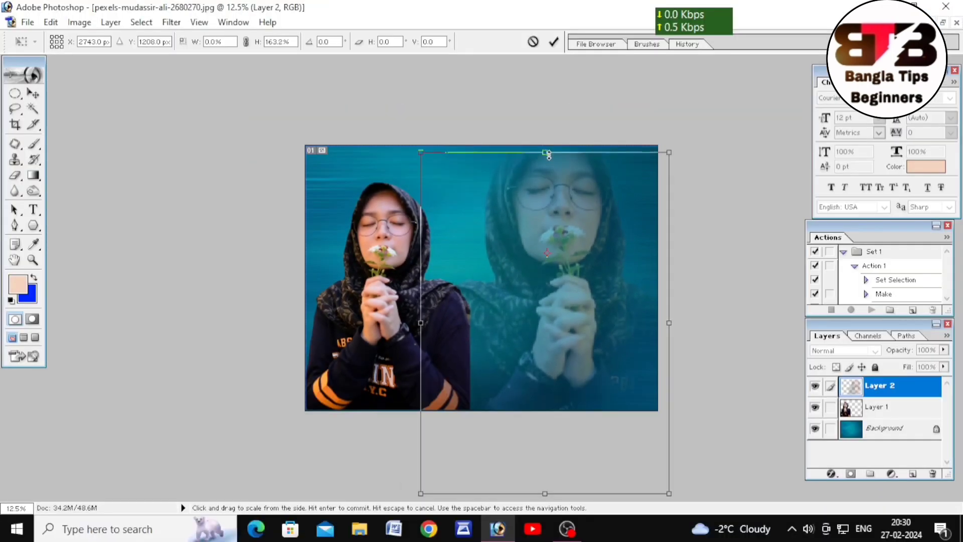
left_click_drag(549, 154, 548, 155)
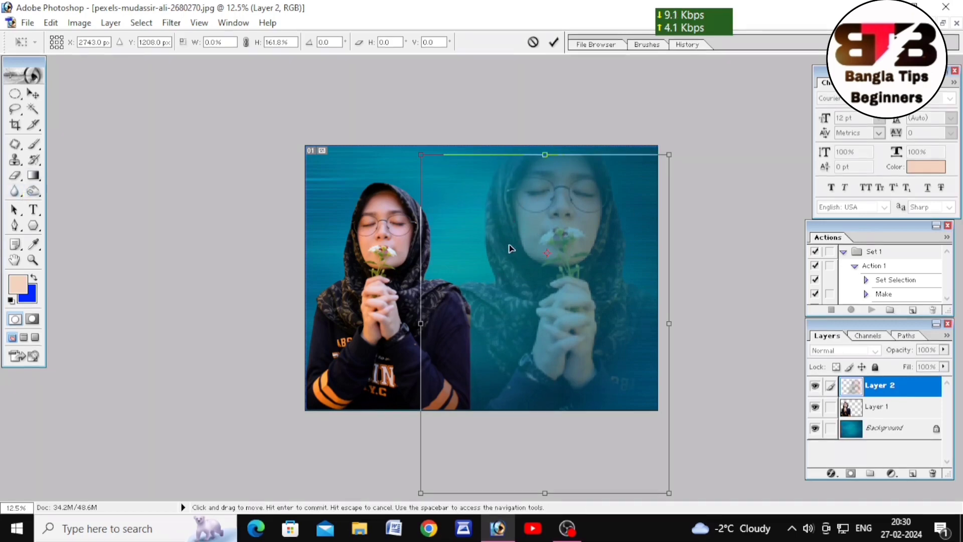
left_click(555, 44)
key("s")
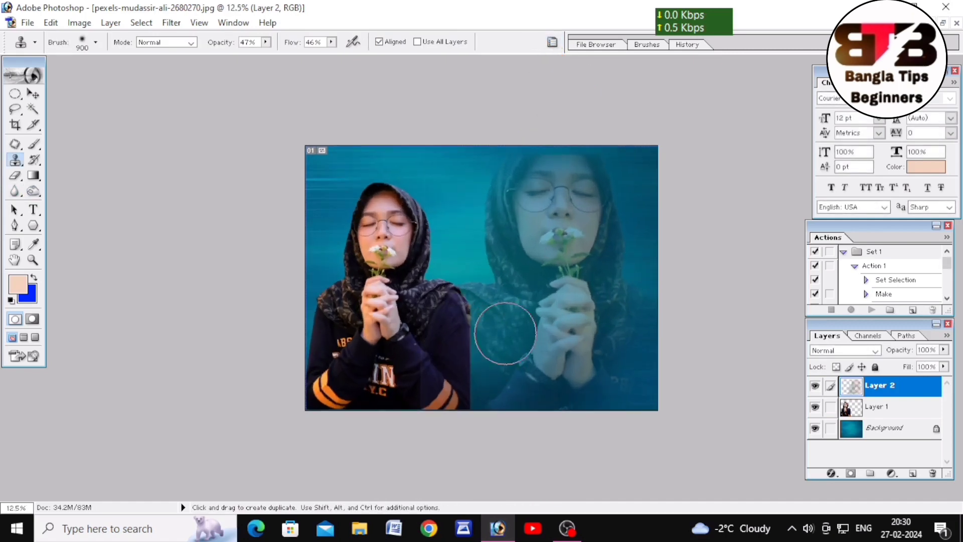
scroll(432, 268, "up", 1)
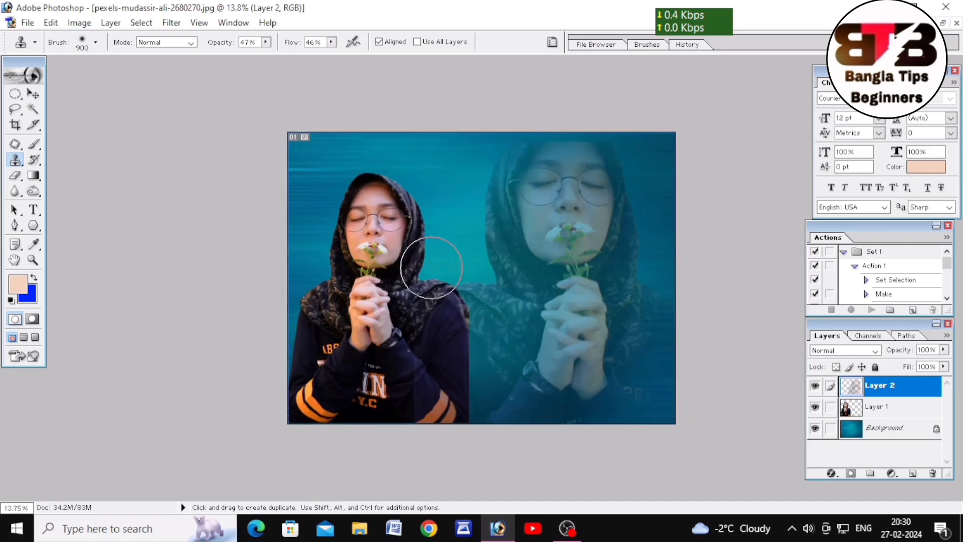
scroll(432, 267, "down", 2)
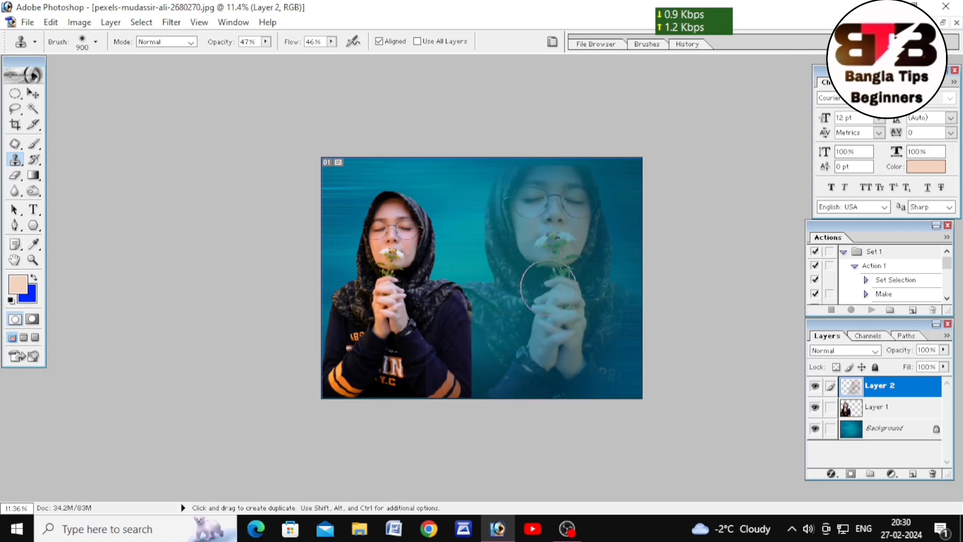
scroll(546, 278, "down", 1)
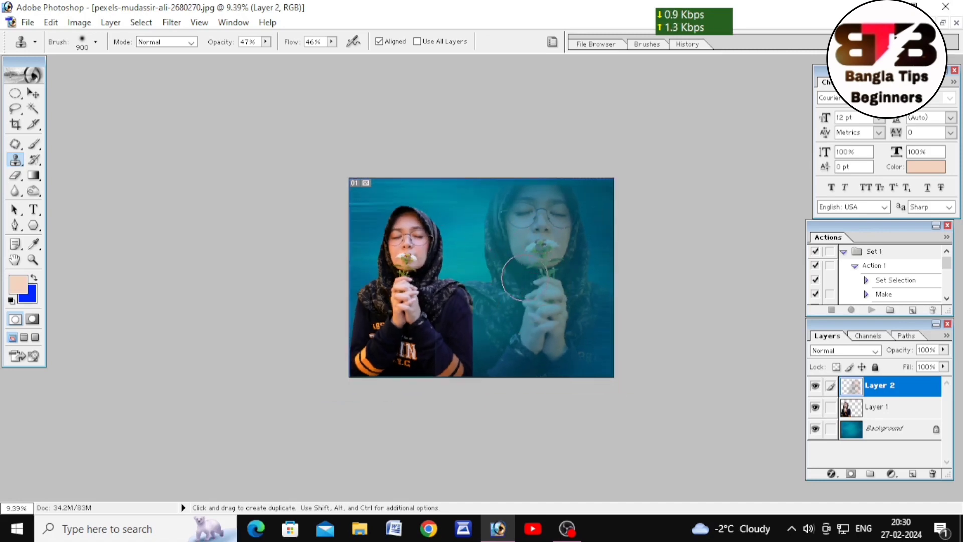
scroll(472, 271, "up", 1)
scroll(474, 262, "up", 1)
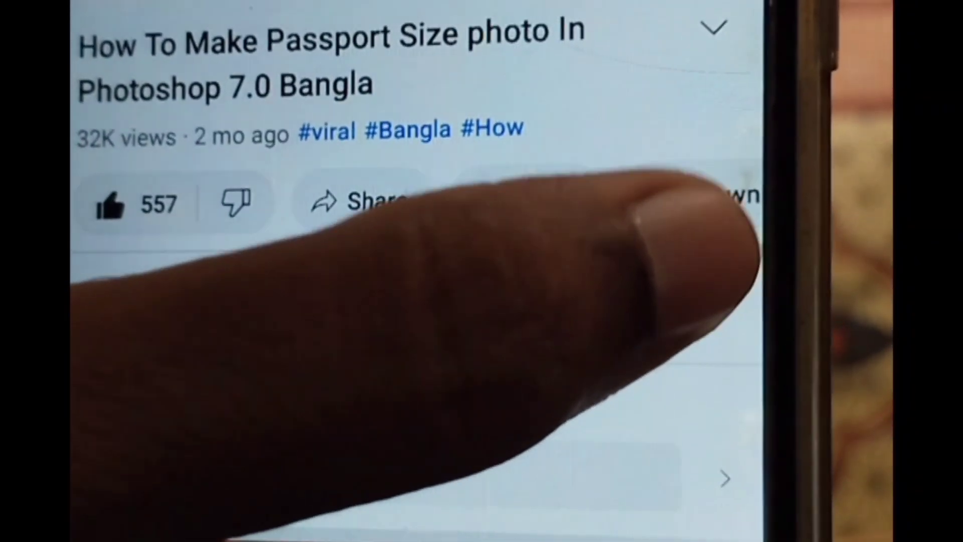
left_click(780, 279)
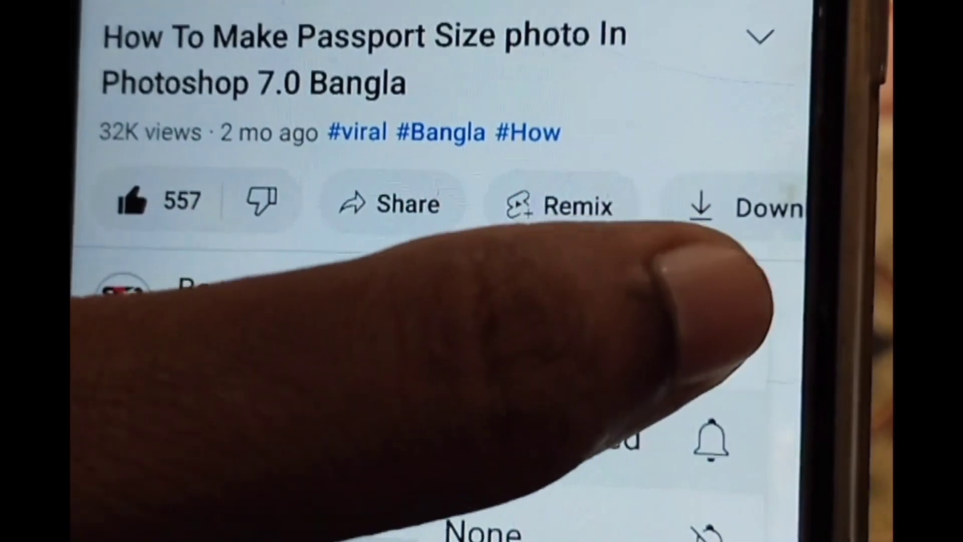
left_click(702, 311)
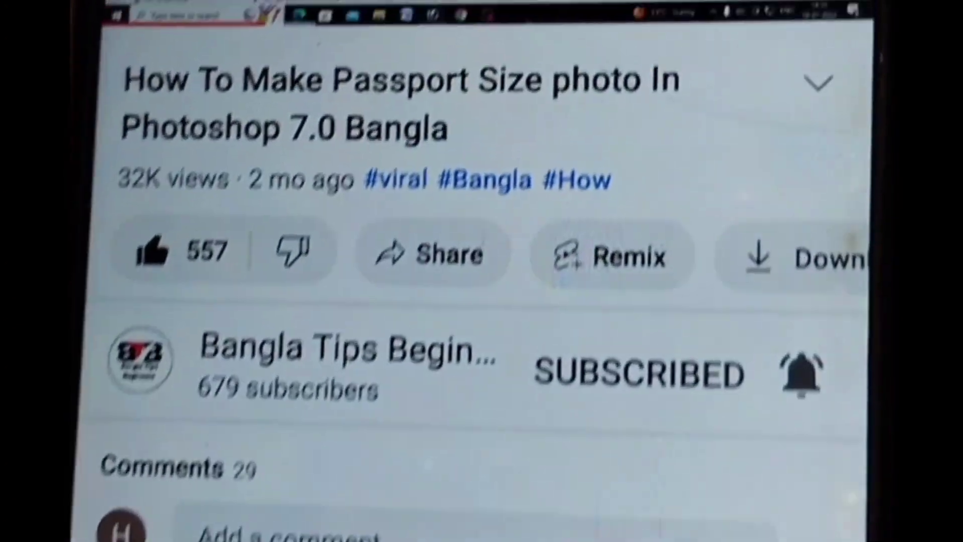